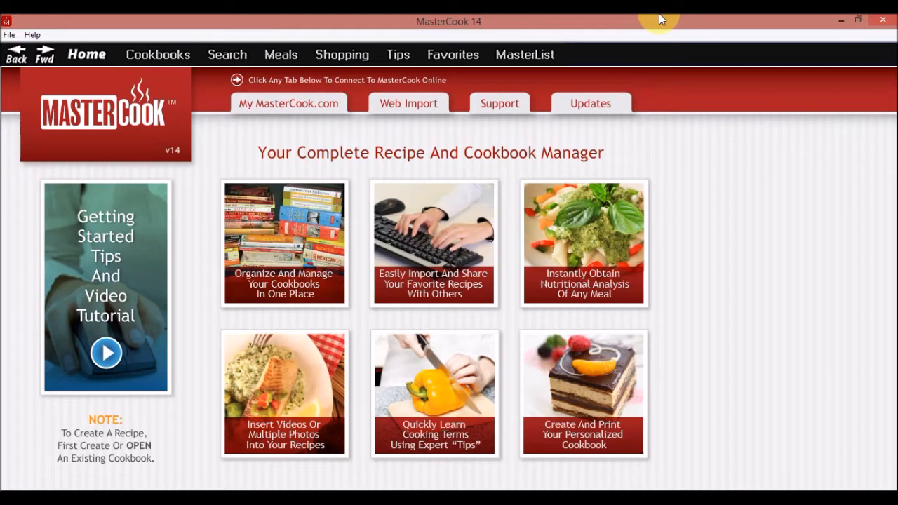
Open the Ingredient List from the cookbooks view and select the butter entry
{"action": "left_click", "coordinate": [170, 57]}
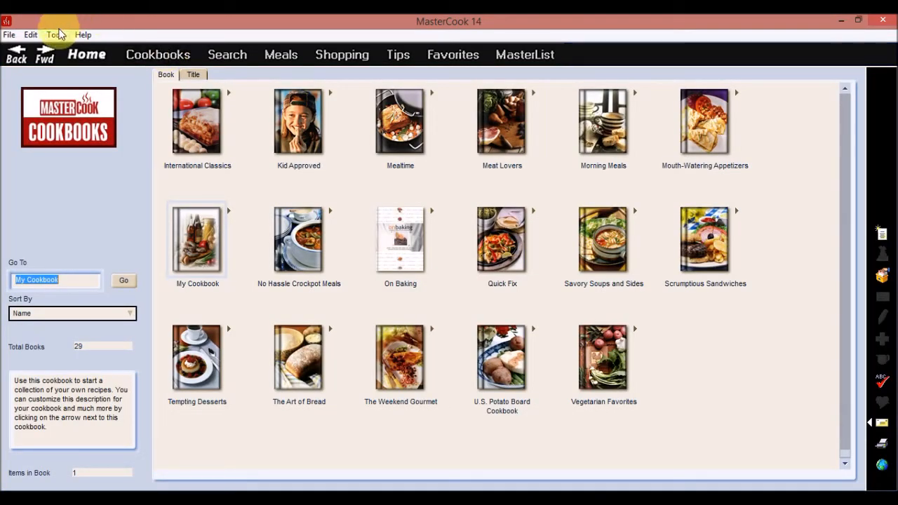
{"action": "left_click", "coordinate": [56, 35]}
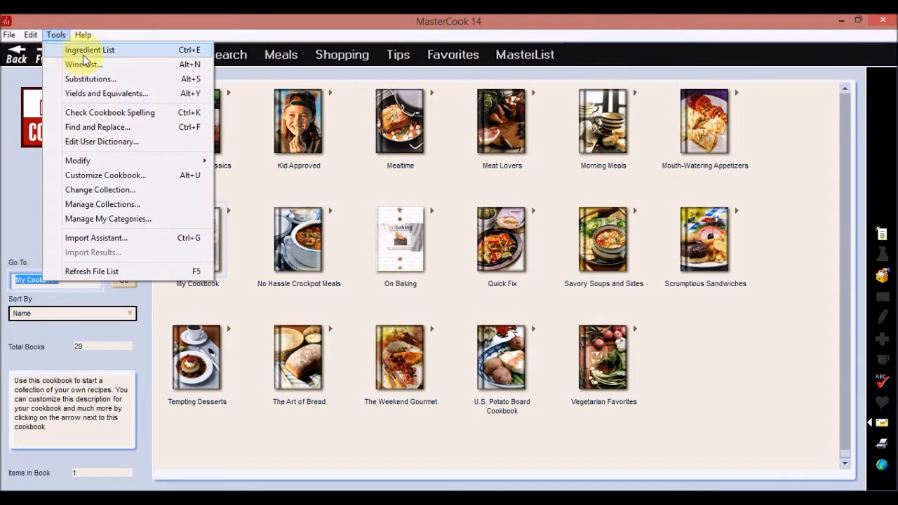
{"action": "left_click", "coordinate": [83, 55]}
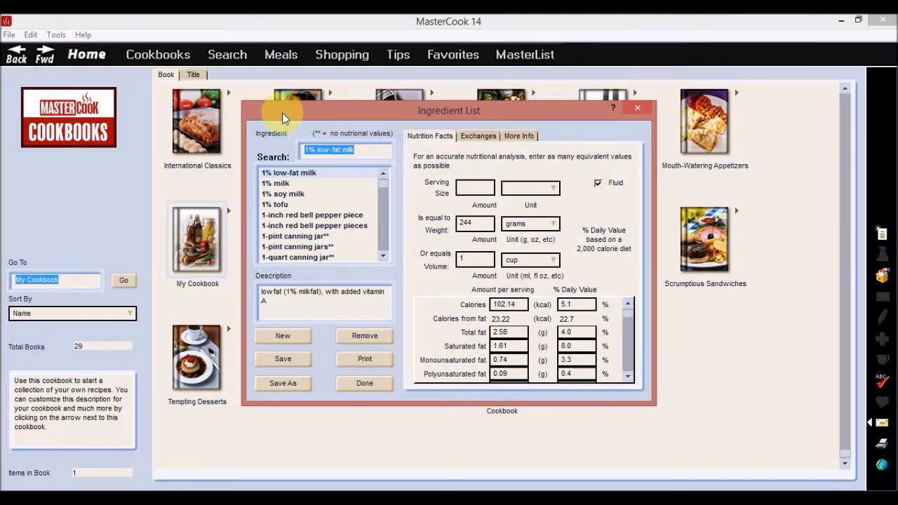
{"action": "type", "text": "butter"}
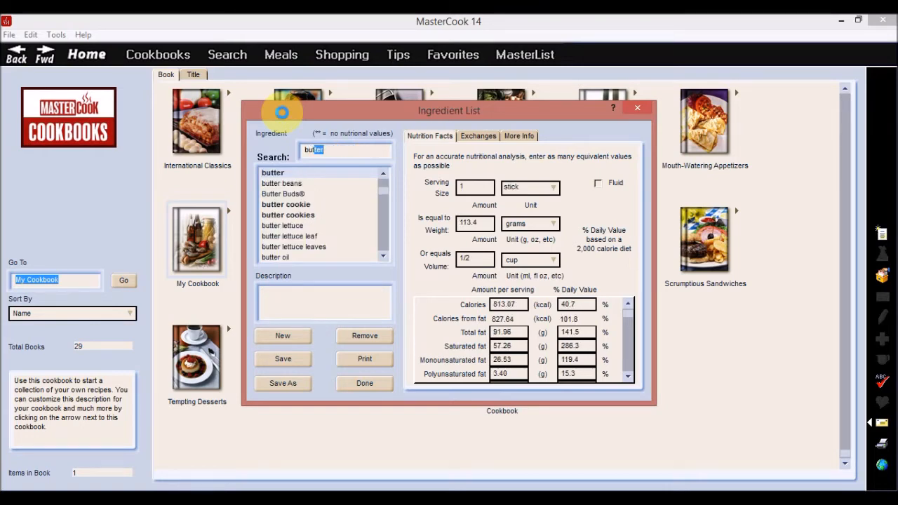
{"action": "left_click", "coordinate": [273, 173]}
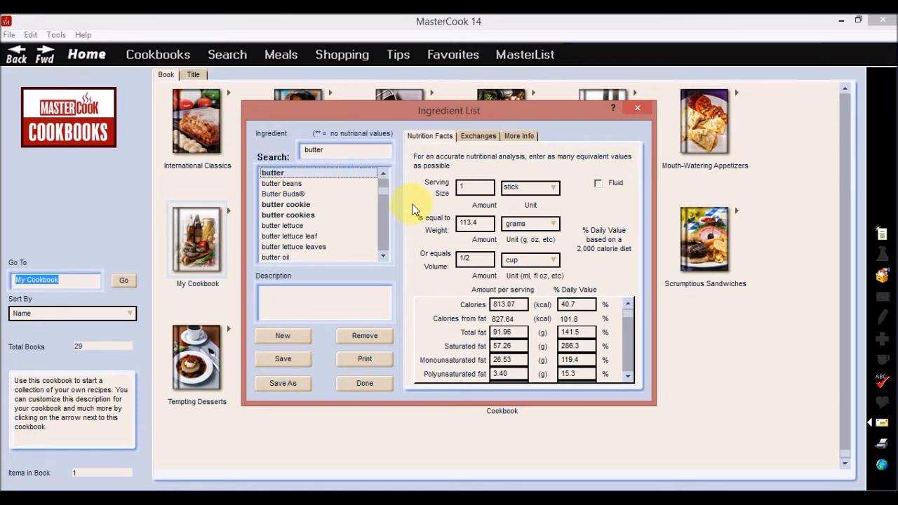
Set butter's cost to 2.00 per 1 pound in its additional information and save the ingredient
{"action": "left_click", "coordinate": [528, 137]}
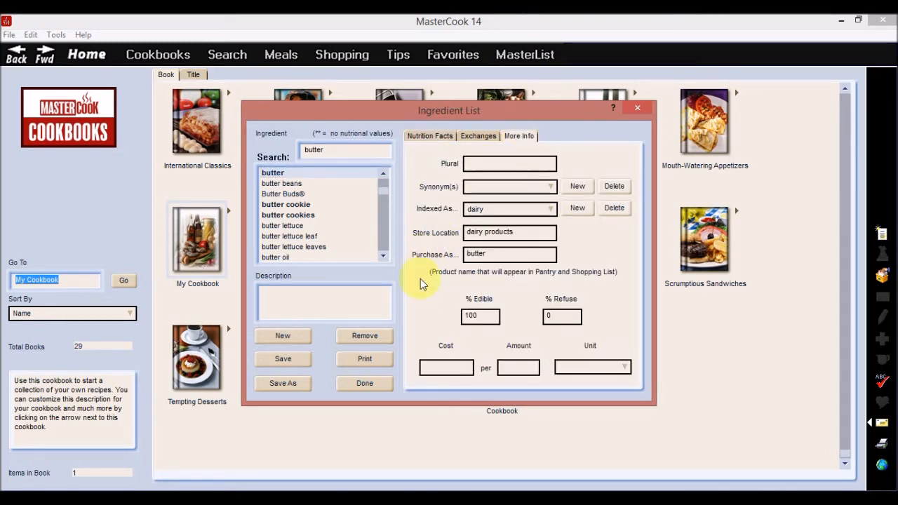
{"action": "left_click", "coordinate": [425, 363]}
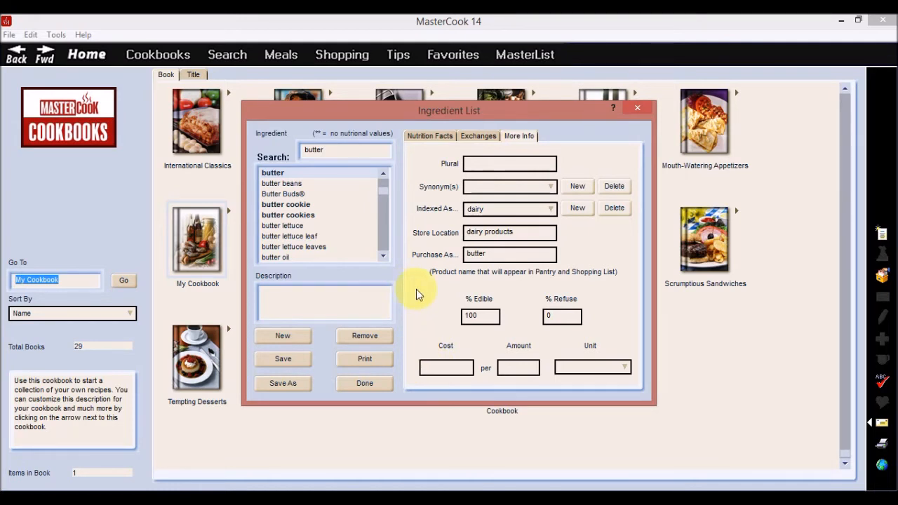
{"action": "type", "text": "2.00"}
{"action": "key", "text": "Tab"}
{"action": "type", "text": "1"}
{"action": "key", "text": "Tab"}
{"action": "type", "text": "po"}
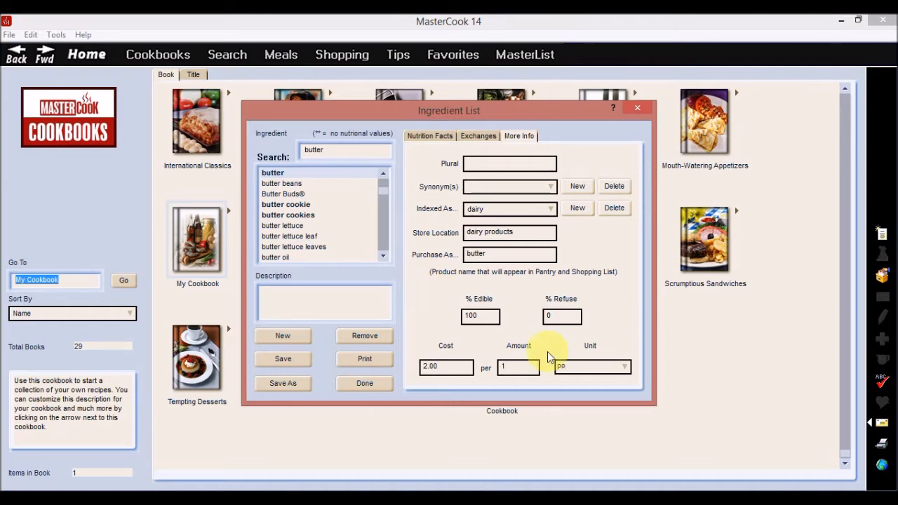
{"action": "left_click", "coordinate": [624, 368]}
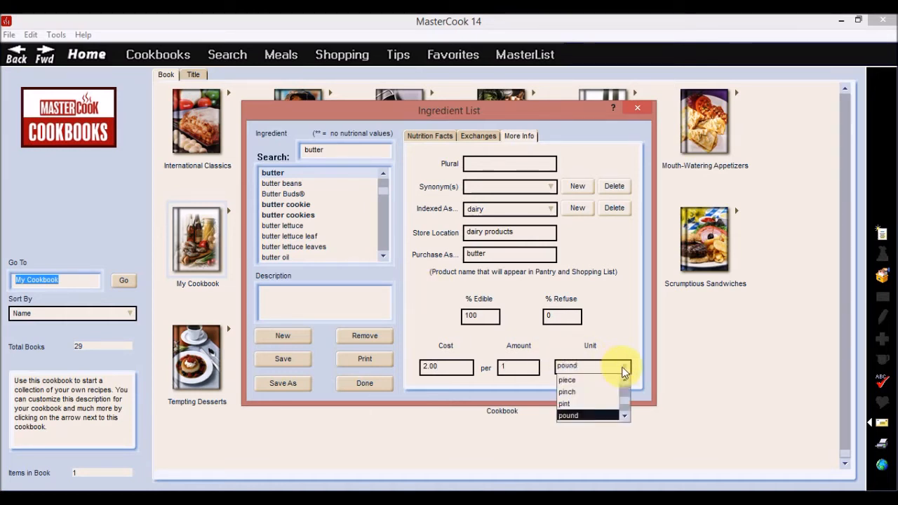
{"action": "left_click", "coordinate": [578, 416]}
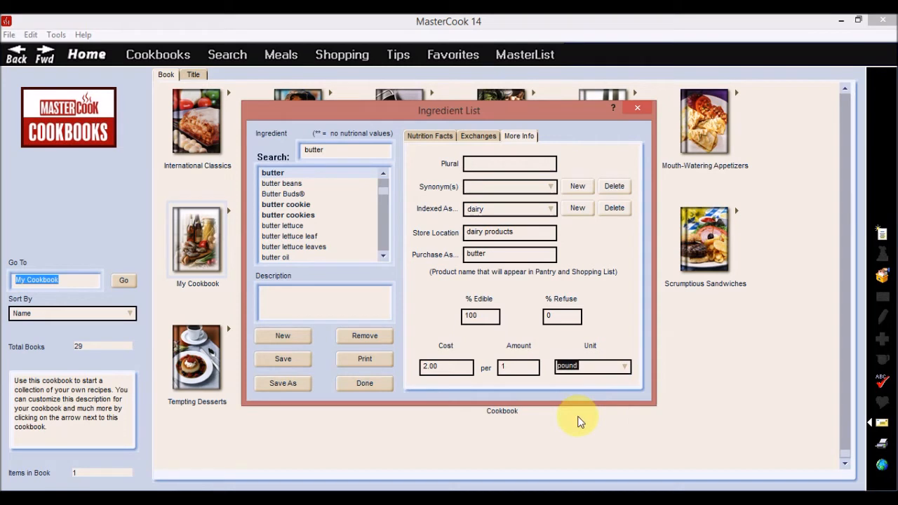
{"action": "left_click", "coordinate": [291, 366]}
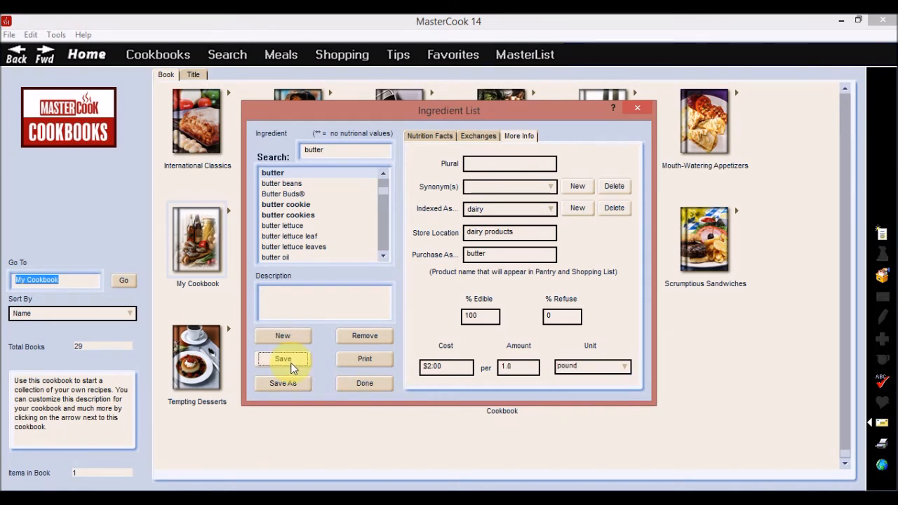
Find milk in the Ingredient List and select its entry
{"action": "left_click_drag", "start_coordinate": [339, 150], "coordinate": [267, 148]}
{"action": "type", "text": "milk"}
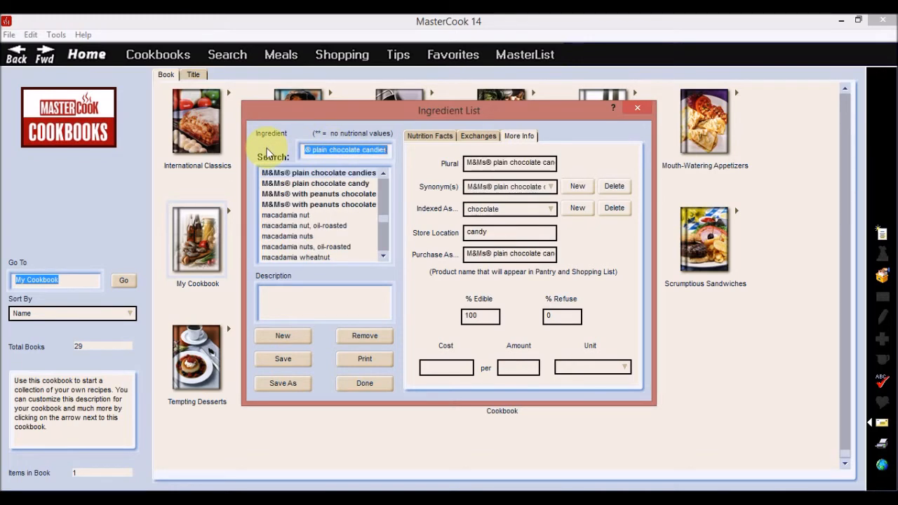
{"action": "left_click", "coordinate": [268, 173]}
Set milk's cost to 2.00 per 1 gallon, save the ingredient and close the Ingredient List
{"action": "left_click", "coordinate": [429, 367]}
{"action": "type", "text": "2.00"}
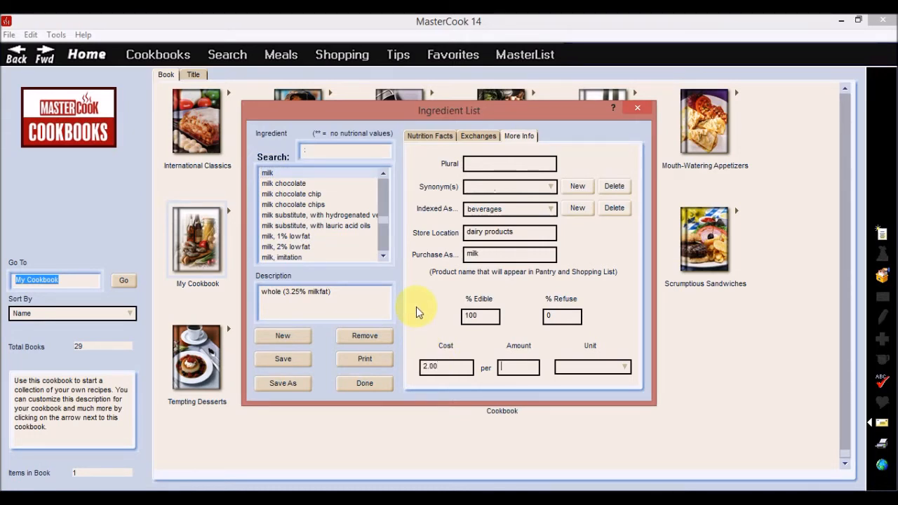
{"action": "key", "text": "Tab"}
{"action": "type", "text": "1"}
{"action": "key", "text": "Tab"}
{"action": "type", "text": "gal"}
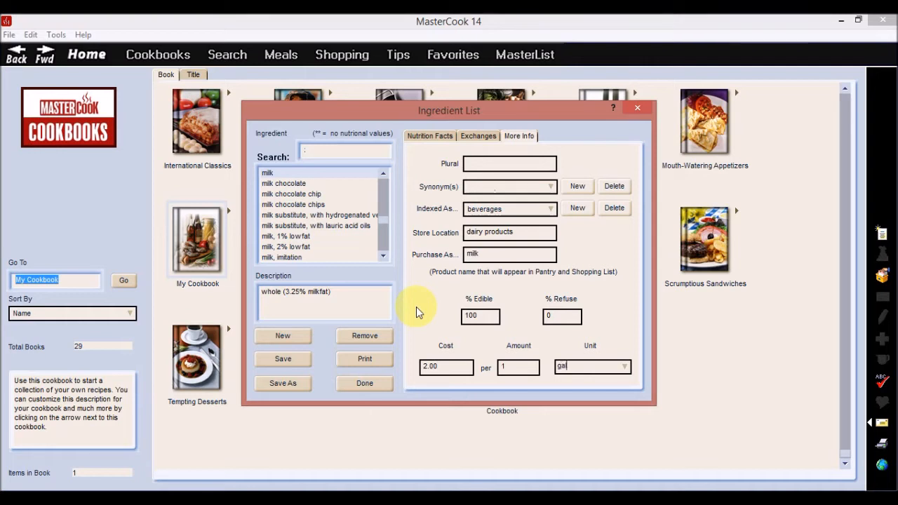
{"action": "left_click", "coordinate": [623, 366]}
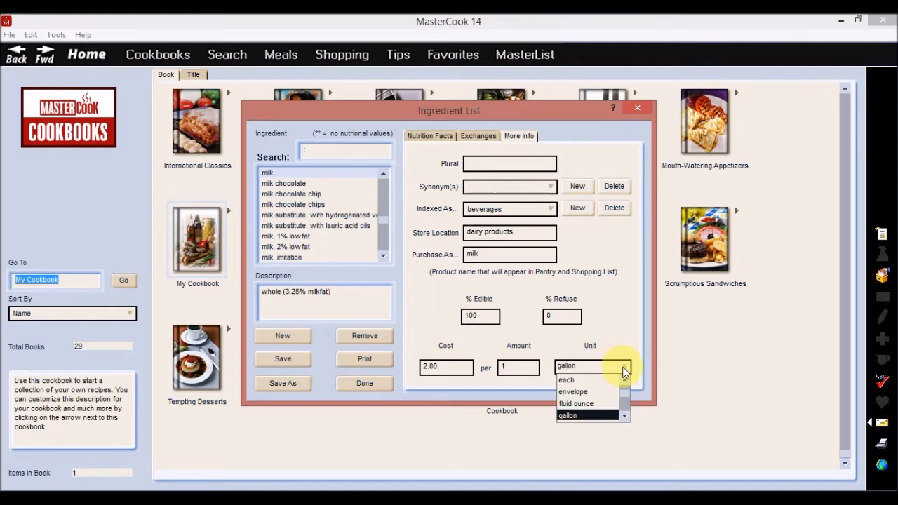
{"action": "left_click", "coordinate": [577, 417]}
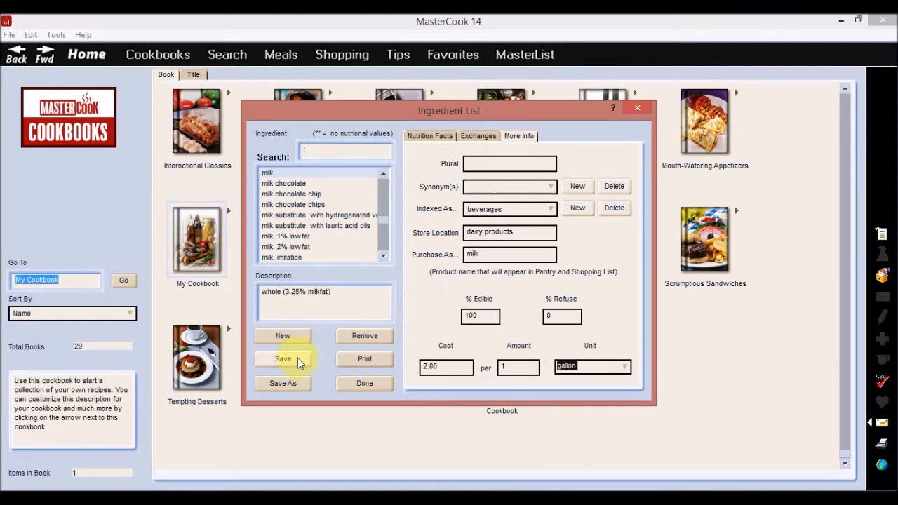
{"action": "left_click", "coordinate": [275, 360]}
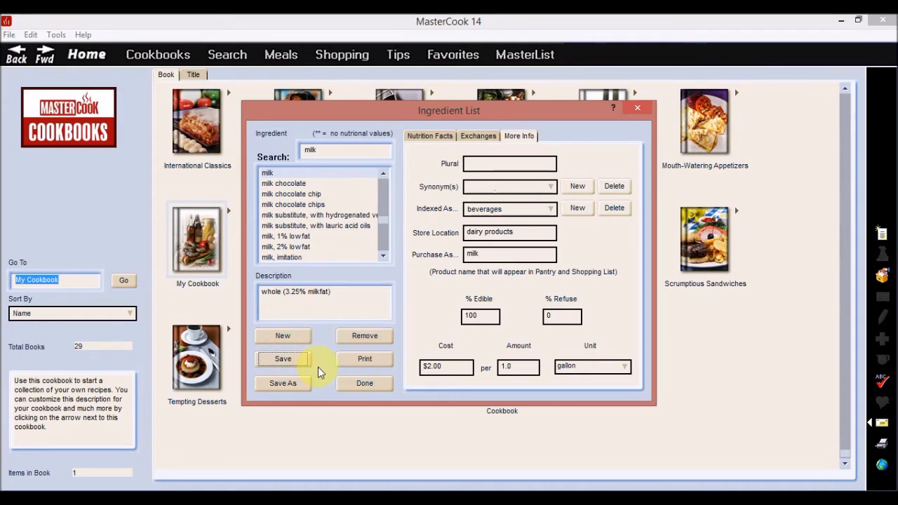
{"action": "left_click", "coordinate": [363, 384]}
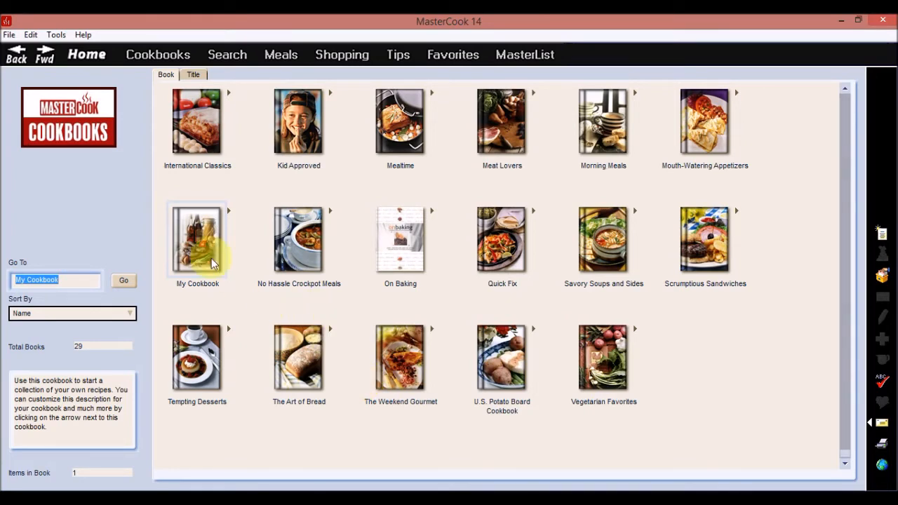
Create a new recipe in My Cookbook and enter 1 pound of butter as its first ingredient
{"action": "double_click", "coordinate": [196, 231]}
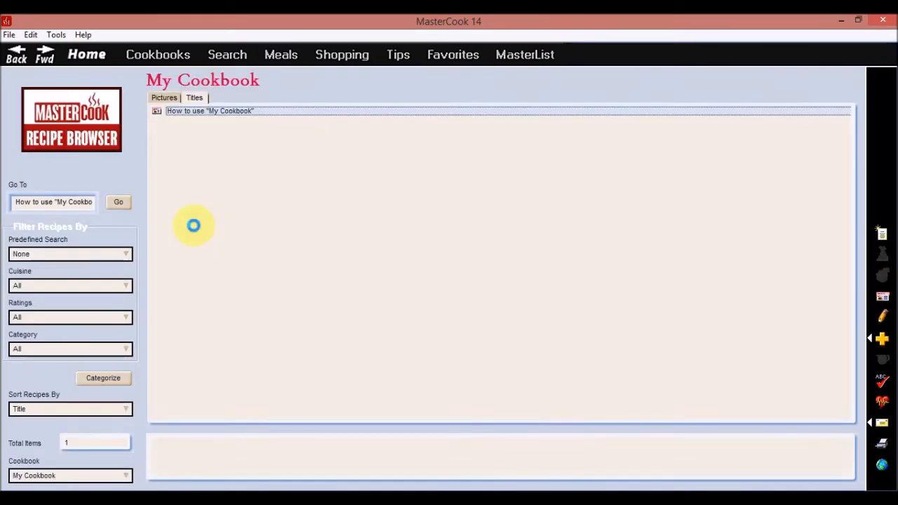
{"action": "left_click", "coordinate": [882, 235]}
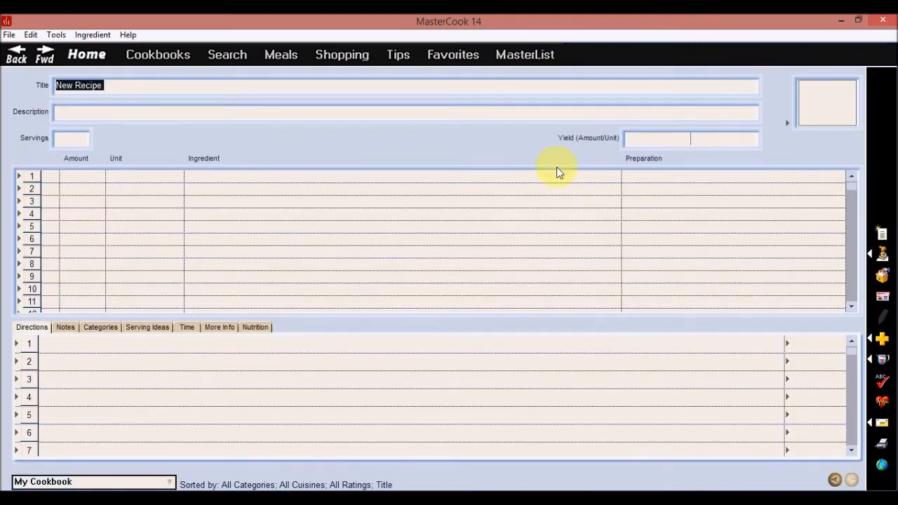
{"action": "left_click", "coordinate": [80, 176]}
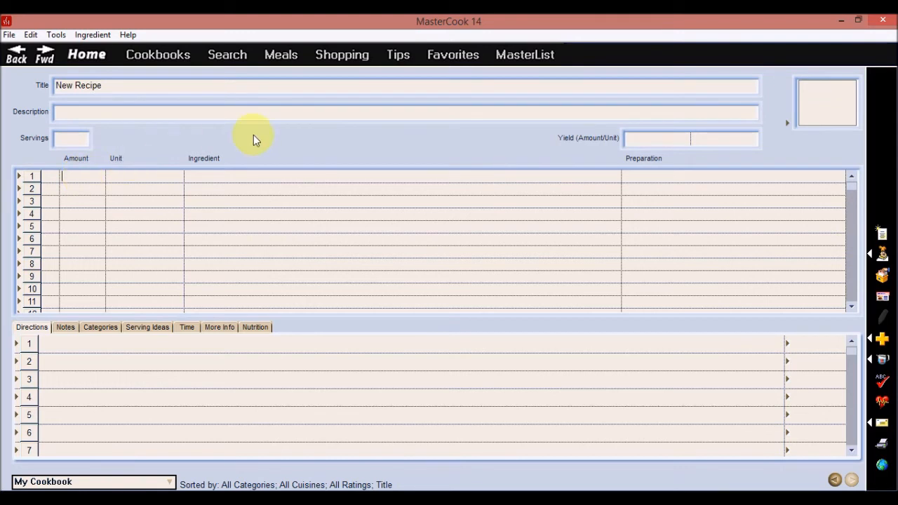
{"action": "type", "text": "1"}
{"action": "key", "text": "Tab"}
{"action": "type", "text": "p"}
{"action": "key", "text": "Tab"}
{"action": "type", "text": "butt"}
{"action": "key", "text": "Return"}
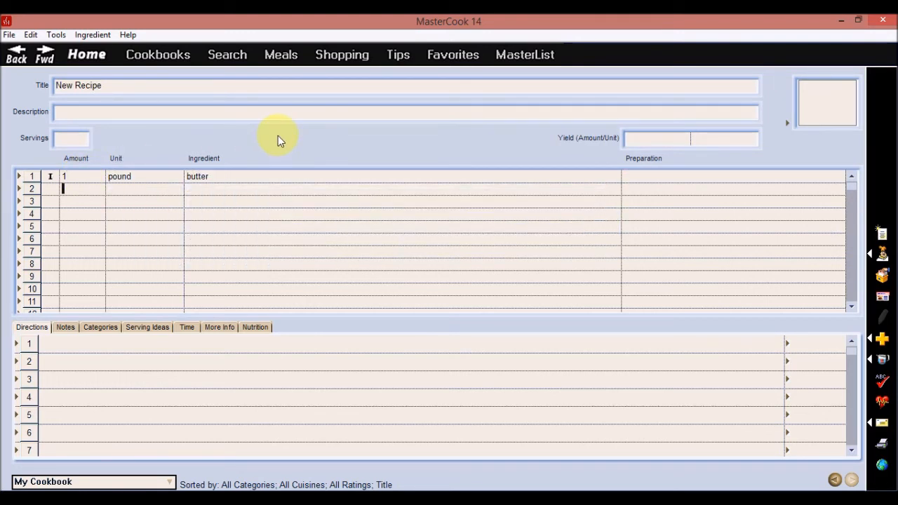
Add 1 gallon of milk as the second ingredient of the recipe
{"action": "type", "text": "1"}
{"action": "key", "text": "Tab"}
{"action": "type", "text": "gall"}
{"action": "key", "text": "Tab"}
{"action": "type", "text": "milk"}
{"action": "key", "text": "Tab"}
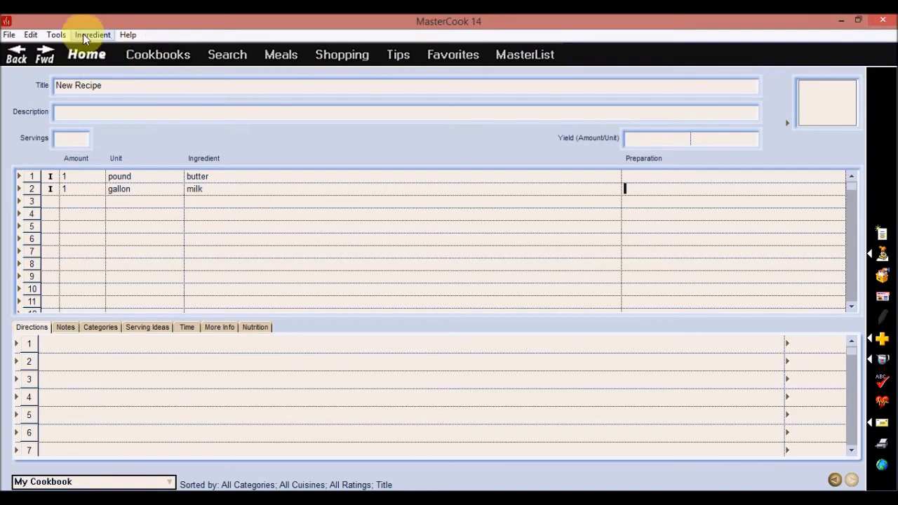
Run a cost analysis on the new recipe, review its costs and close the analysis
{"action": "left_click", "coordinate": [54, 36]}
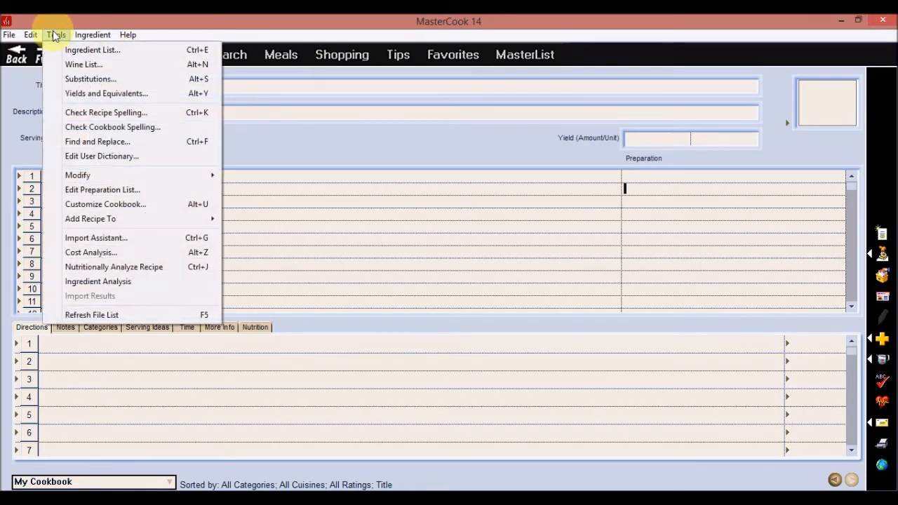
{"action": "left_click", "coordinate": [93, 252]}
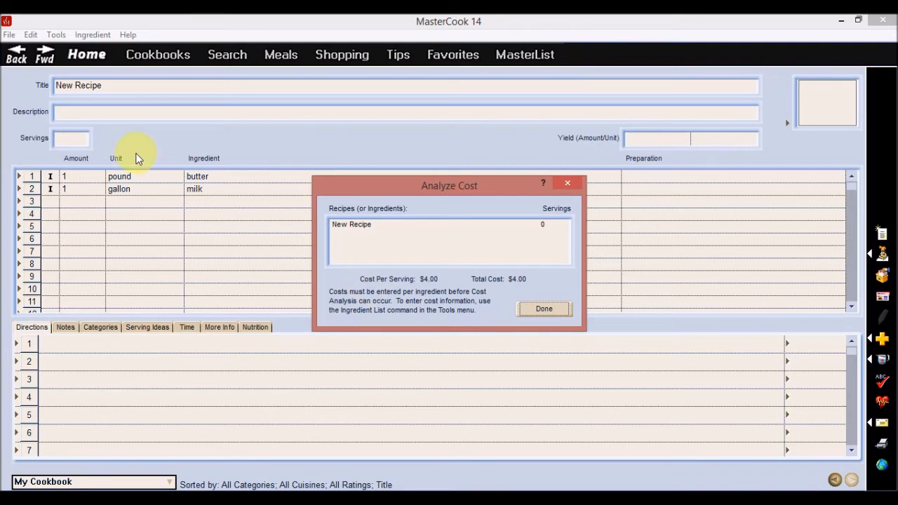
{"action": "left_click", "coordinate": [537, 310]}
Set the recipe's servings to 2 and rerun the cost analysis to check the cost per serving
{"action": "left_click", "coordinate": [73, 140]}
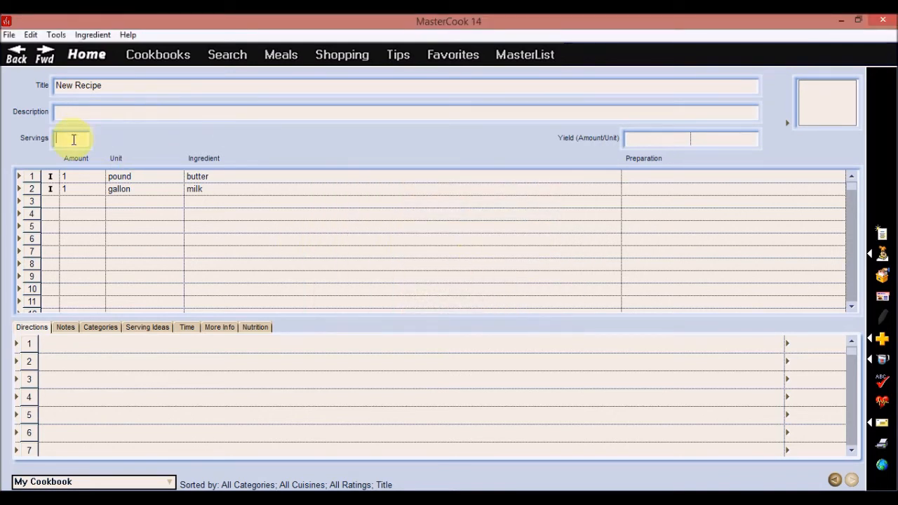
{"action": "type", "text": "2"}
{"action": "key", "text": "Tab"}
{"action": "left_click", "coordinate": [58, 37]}
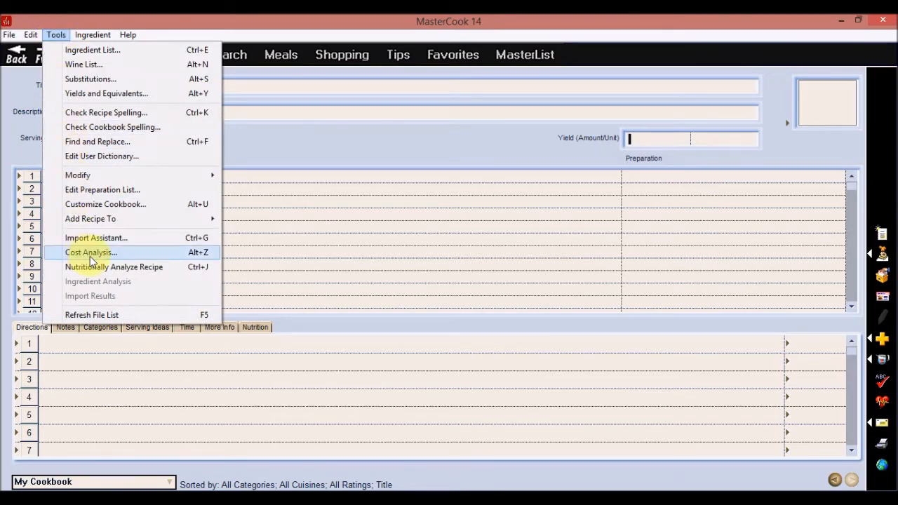
{"action": "left_click", "coordinate": [96, 254]}
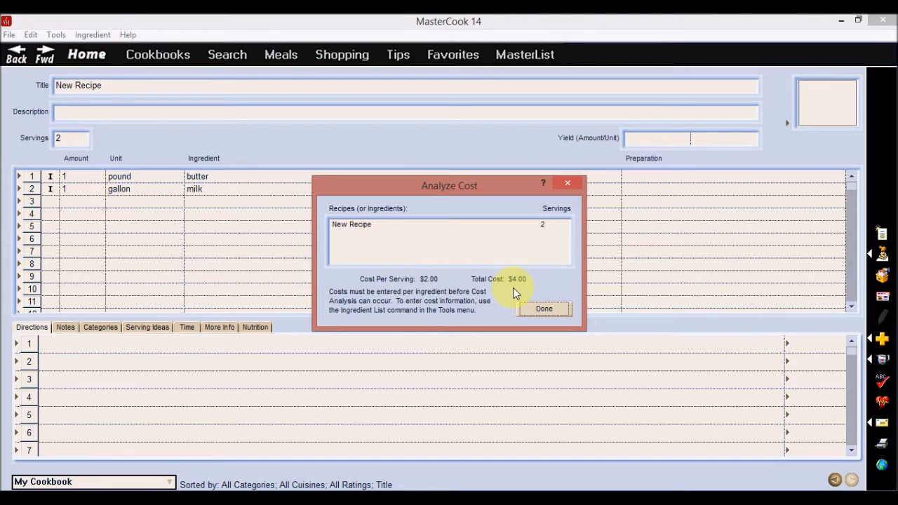
{"action": "left_click", "coordinate": [542, 310]}
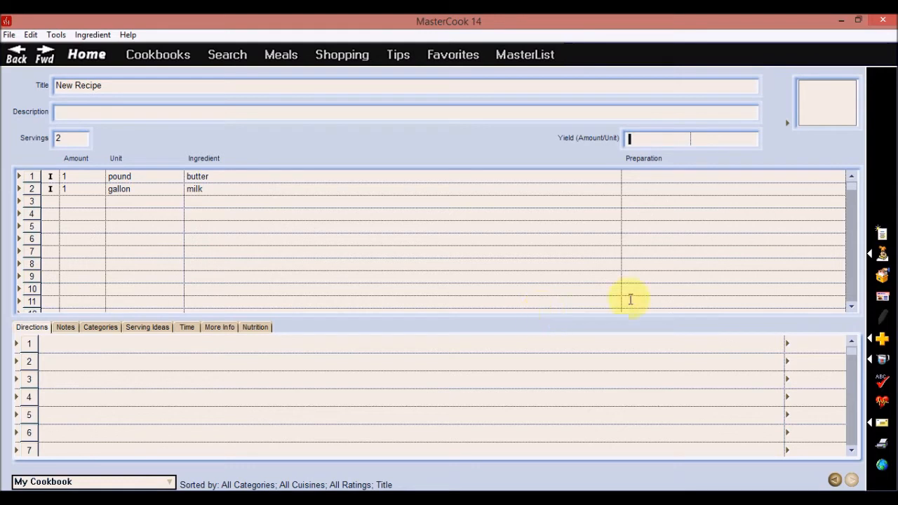
Add the recipe to a new menu named Test
{"action": "left_click", "coordinate": [886, 339]}
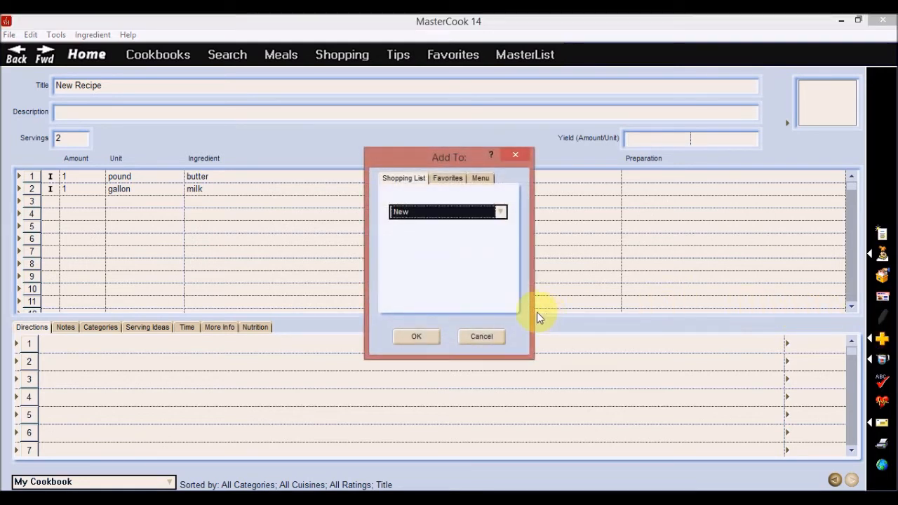
{"action": "left_click", "coordinate": [482, 180]}
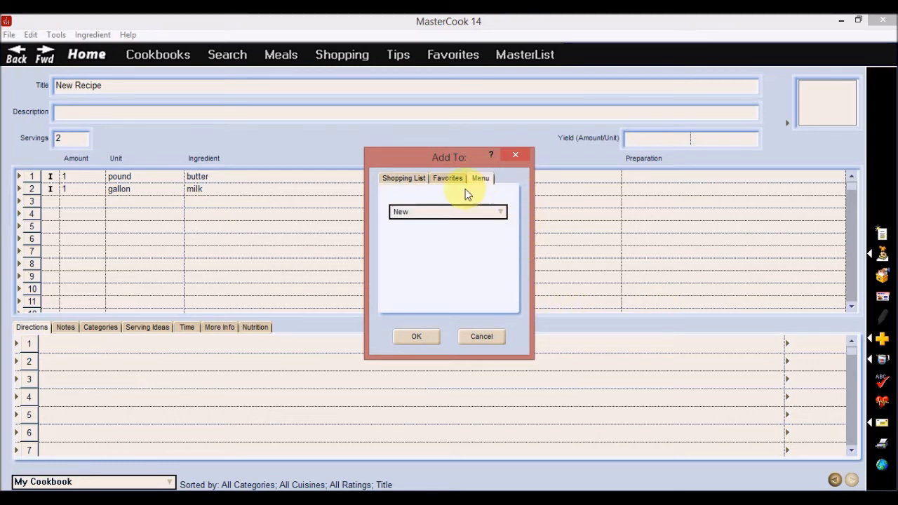
{"action": "left_click", "coordinate": [415, 337]}
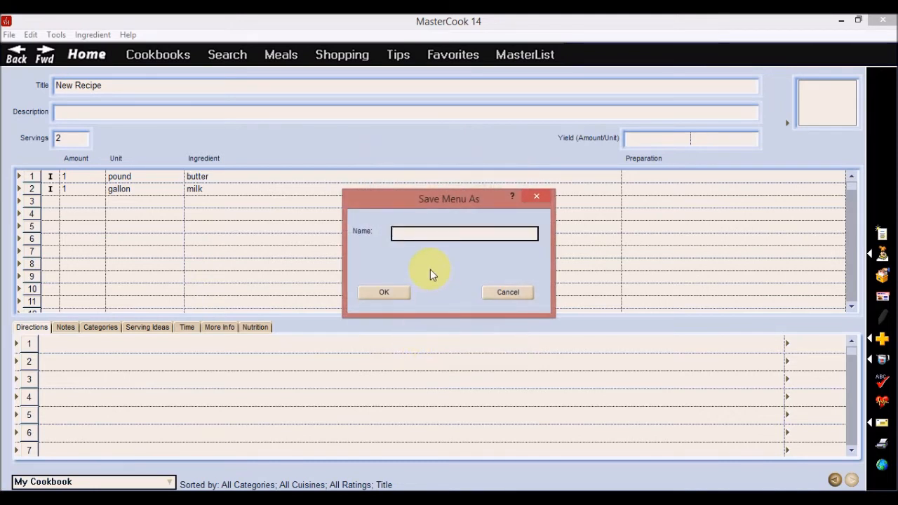
{"action": "type", "text": "Test"}
{"action": "left_click", "coordinate": [383, 294]}
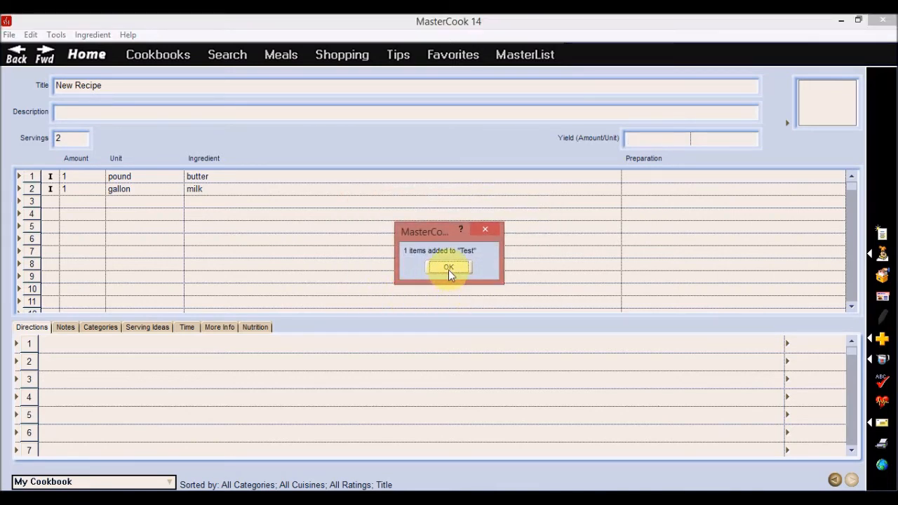
{"action": "left_click", "coordinate": [449, 269]}
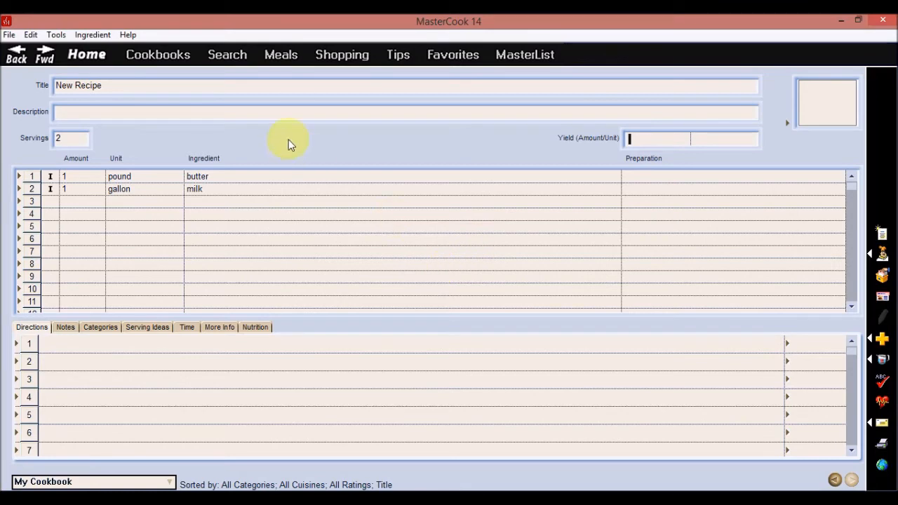
Open the Test menu, run a cost analysis on it, review the costs and close the analysis
{"action": "left_click", "coordinate": [277, 53]}
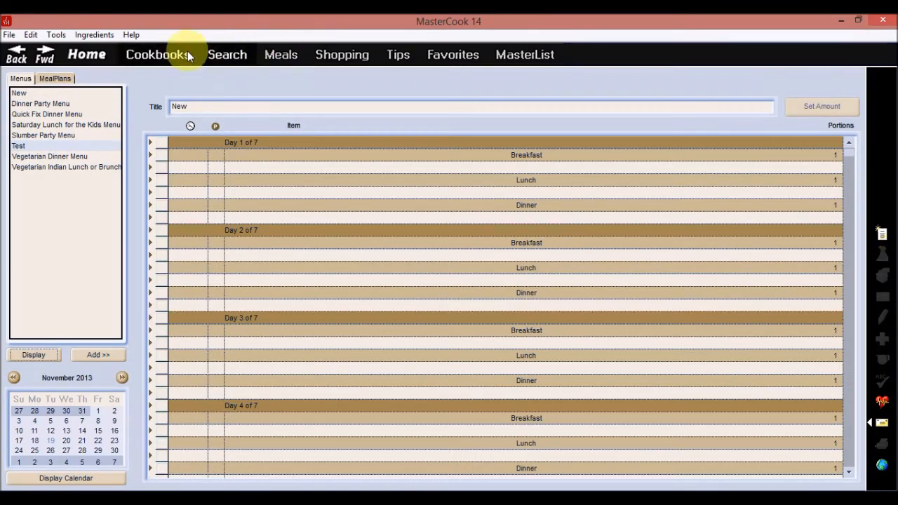
{"action": "left_click", "coordinate": [20, 79]}
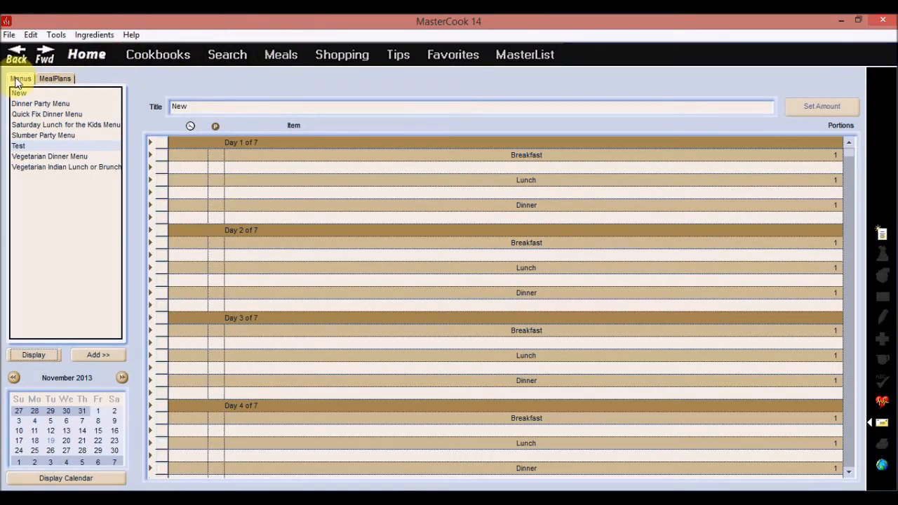
{"action": "double_click", "coordinate": [20, 147]}
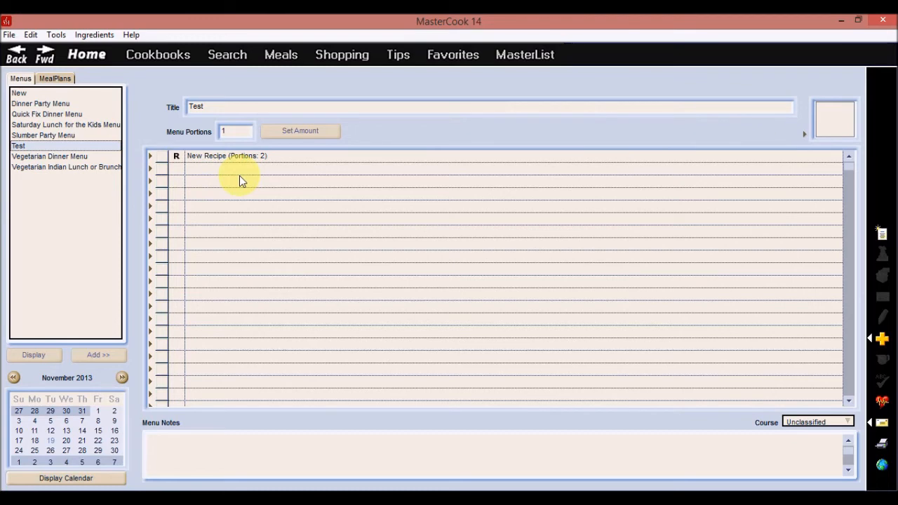
{"action": "left_click", "coordinate": [55, 35]}
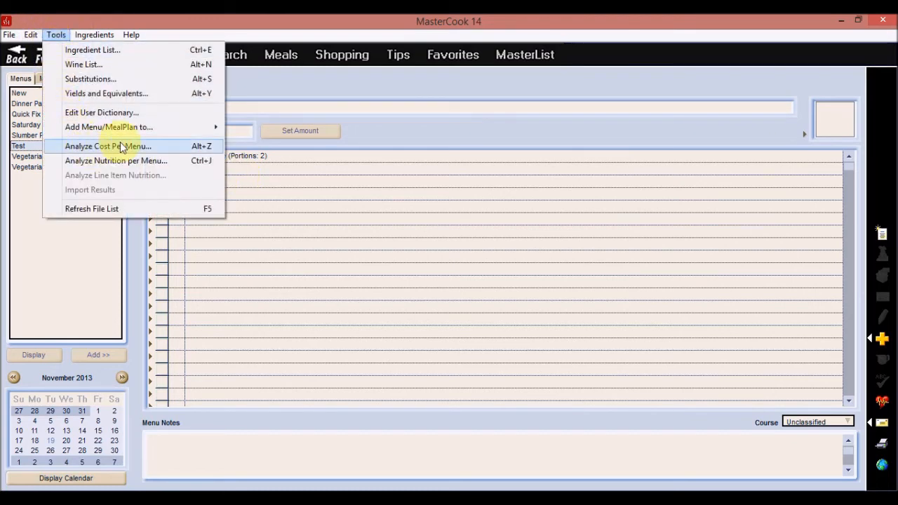
{"action": "left_click", "coordinate": [142, 146]}
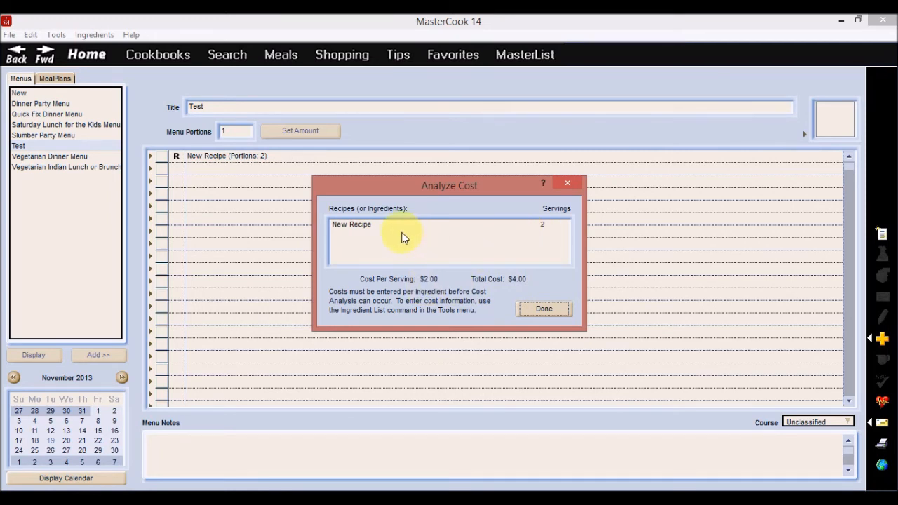
{"action": "left_click", "coordinate": [548, 311]}
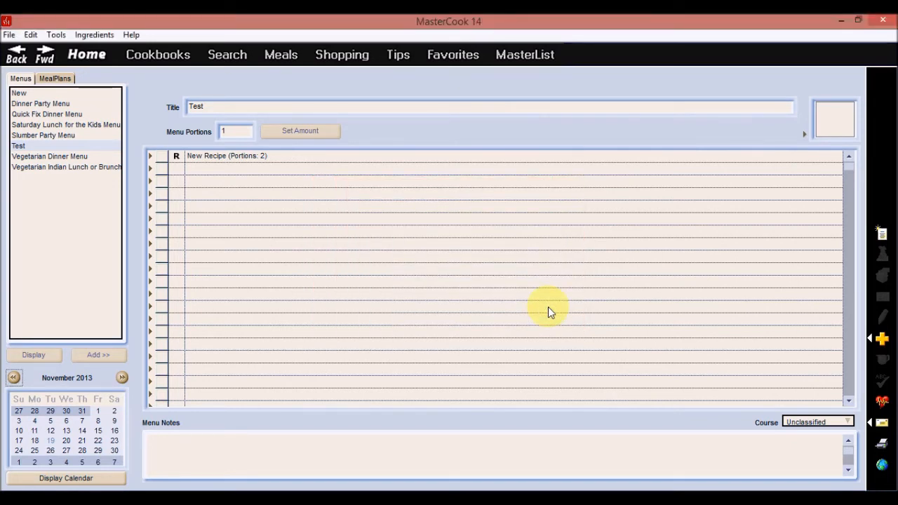
Start a new meal plan and add New Recipe from My Cookbook to the Day 1 breakfast using the MasterList
{"action": "left_click", "coordinate": [57, 81]}
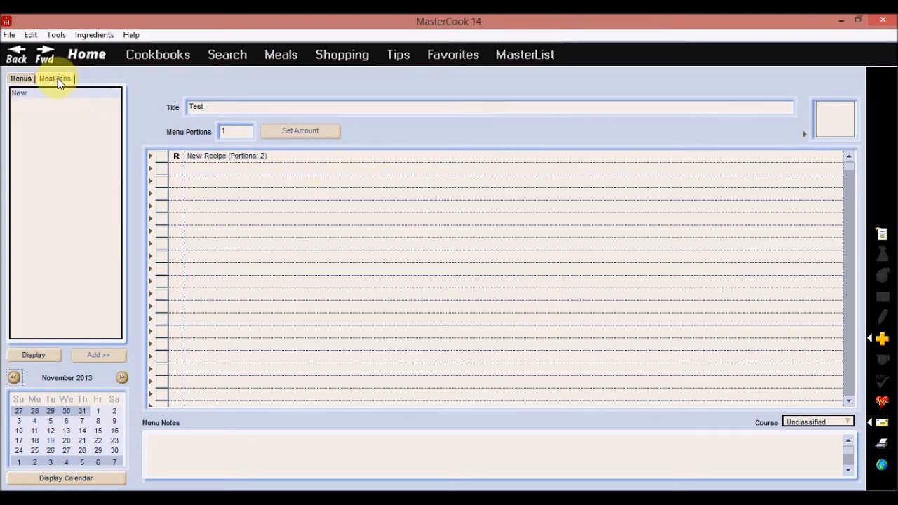
{"action": "left_click", "coordinate": [22, 93]}
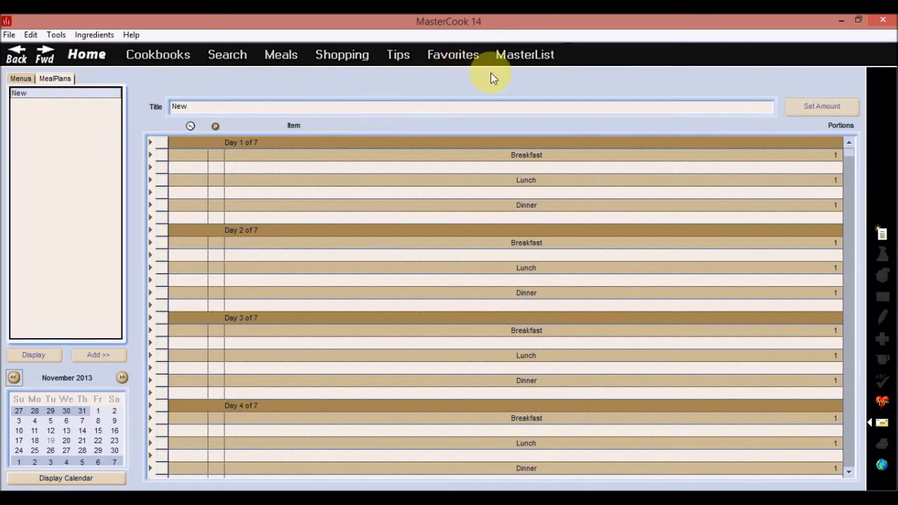
{"action": "left_click", "coordinate": [525, 54]}
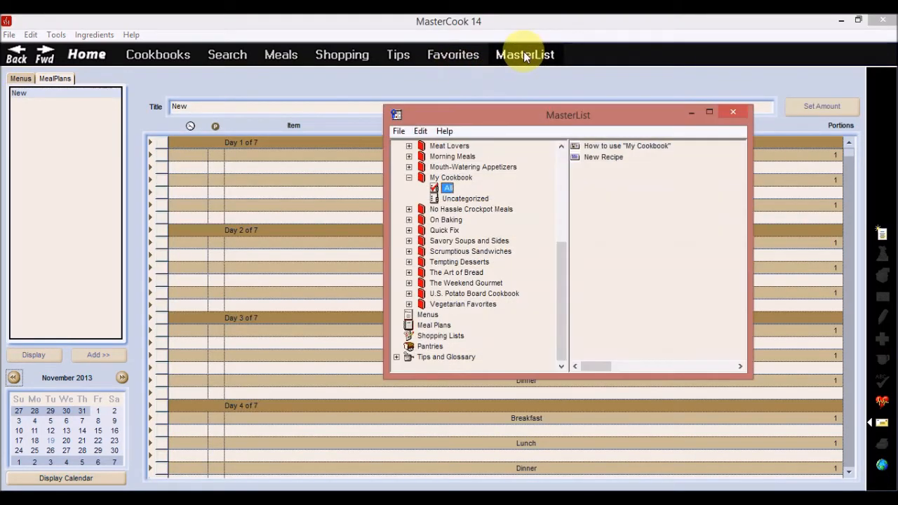
{"action": "left_click", "coordinate": [438, 179]}
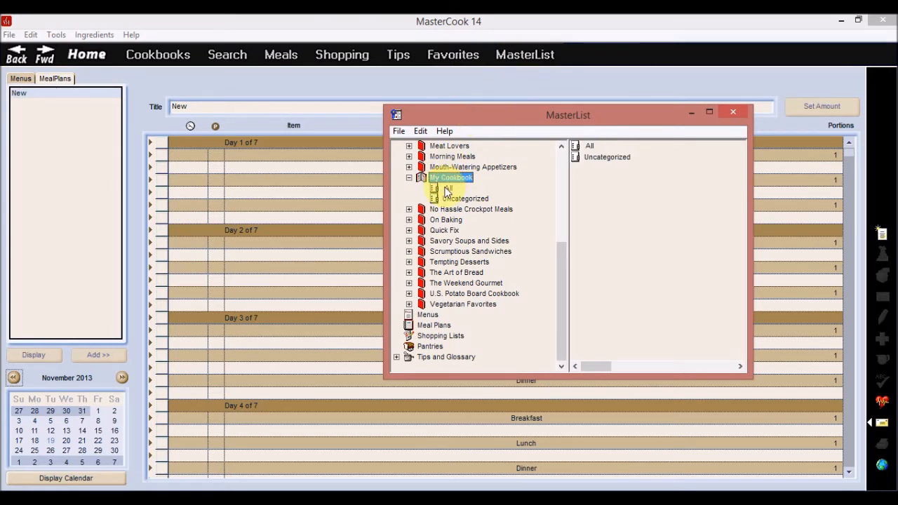
{"action": "left_click", "coordinate": [447, 189]}
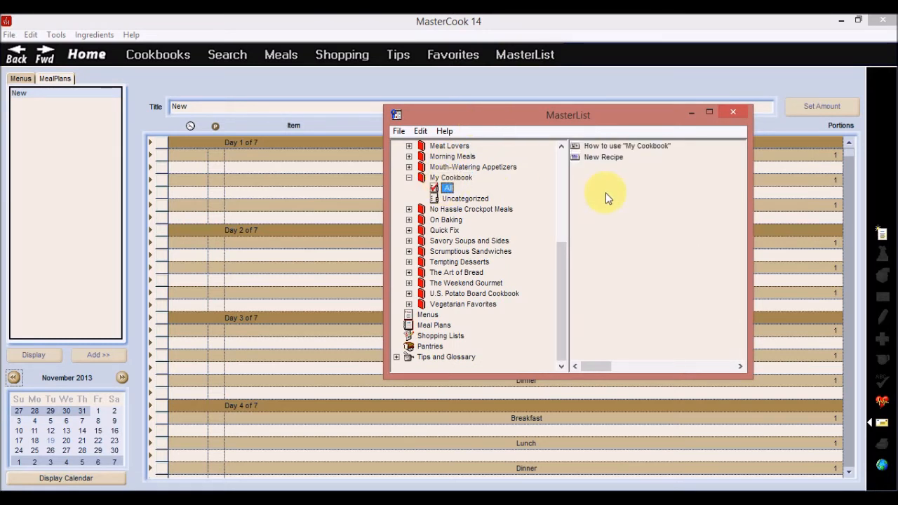
{"action": "left_click", "coordinate": [601, 159]}
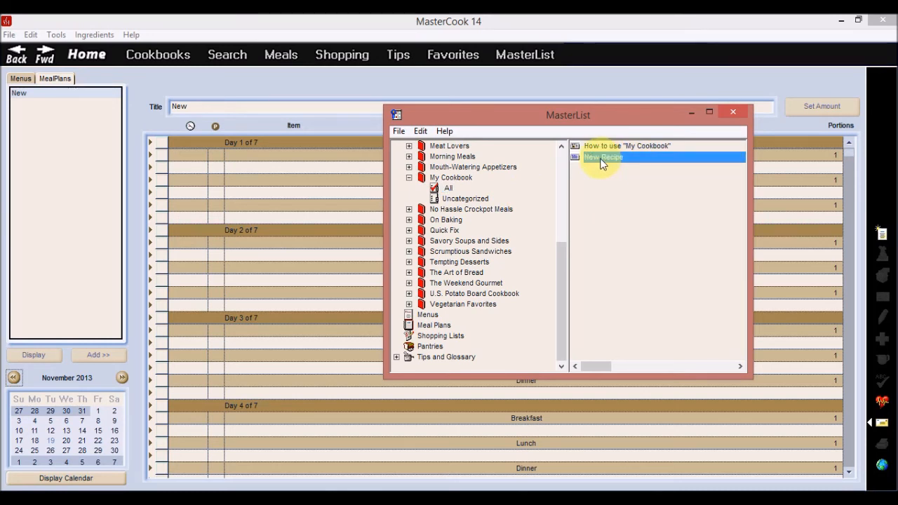
{"action": "left_click_drag", "start_coordinate": [601, 158], "coordinate": [237, 166]}
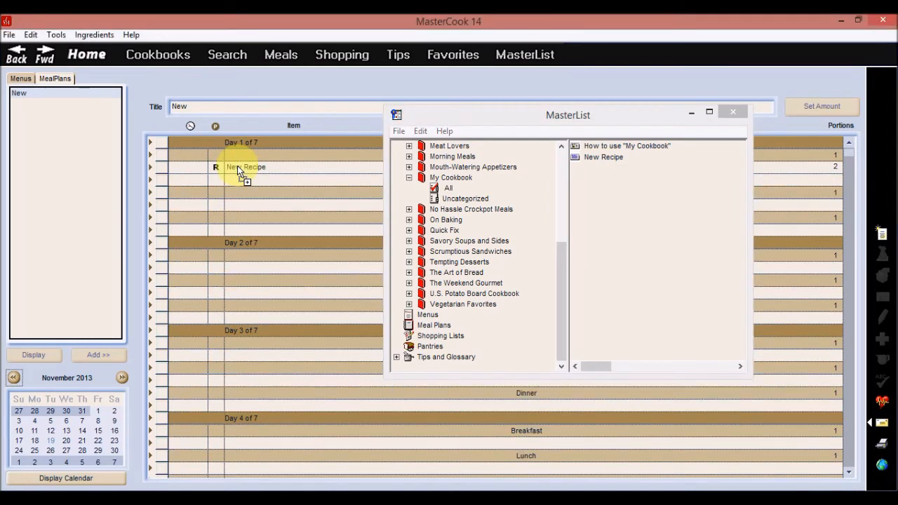
{"action": "left_click", "coordinate": [734, 112]}
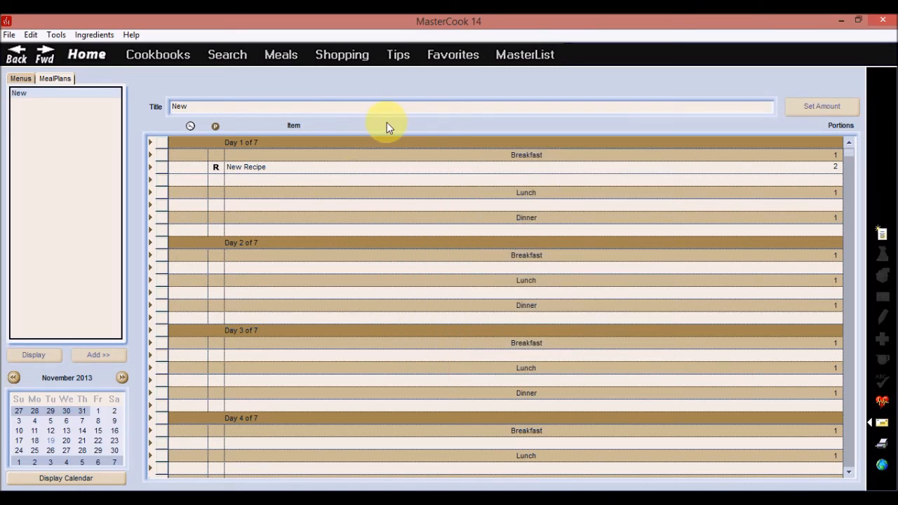
Save the meal plan under the name Test
{"action": "key", "text": "ctrl+s"}
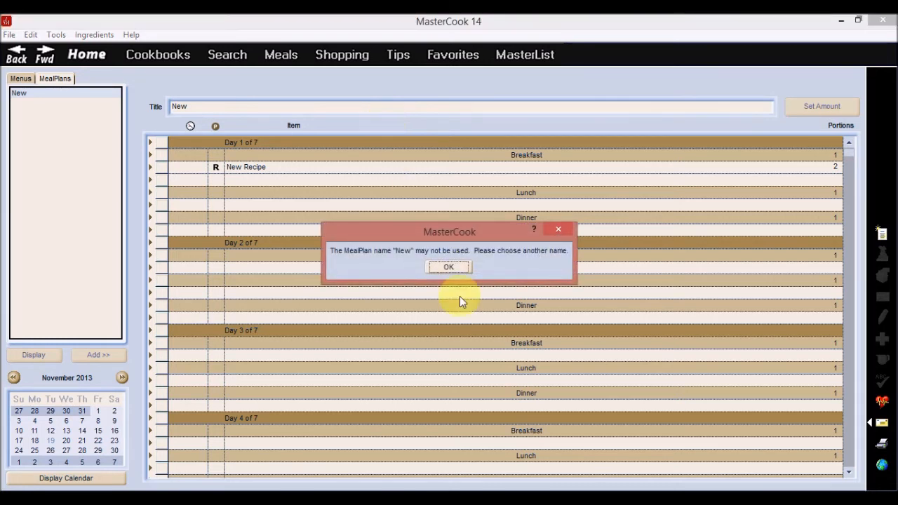
{"action": "left_click", "coordinate": [448, 268]}
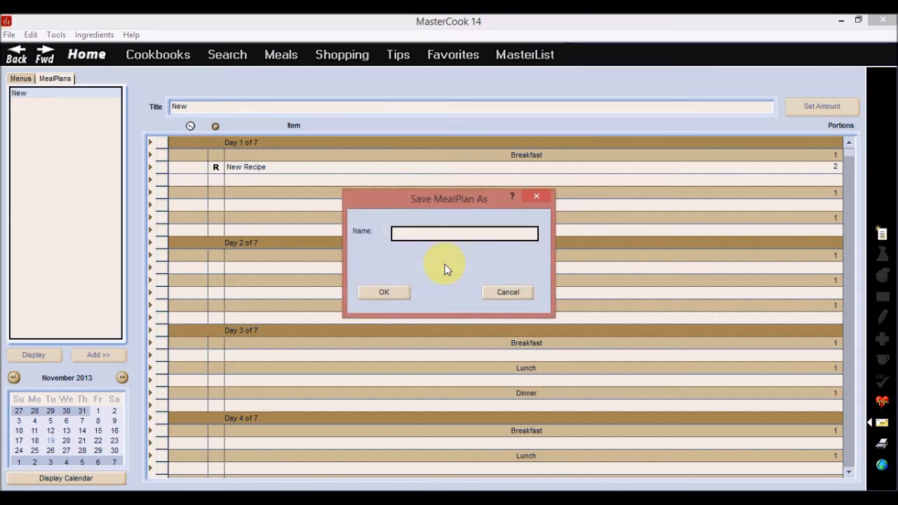
{"action": "type", "text": "Test"}
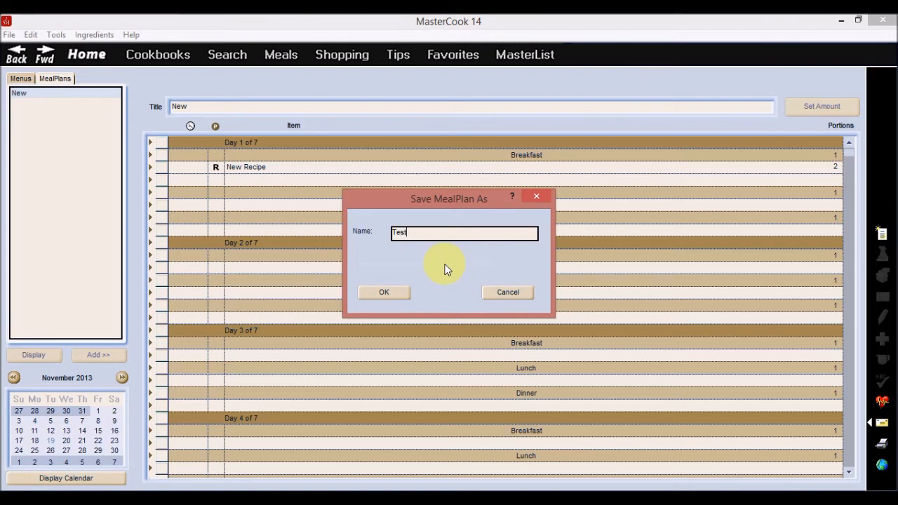
{"action": "left_click", "coordinate": [386, 292]}
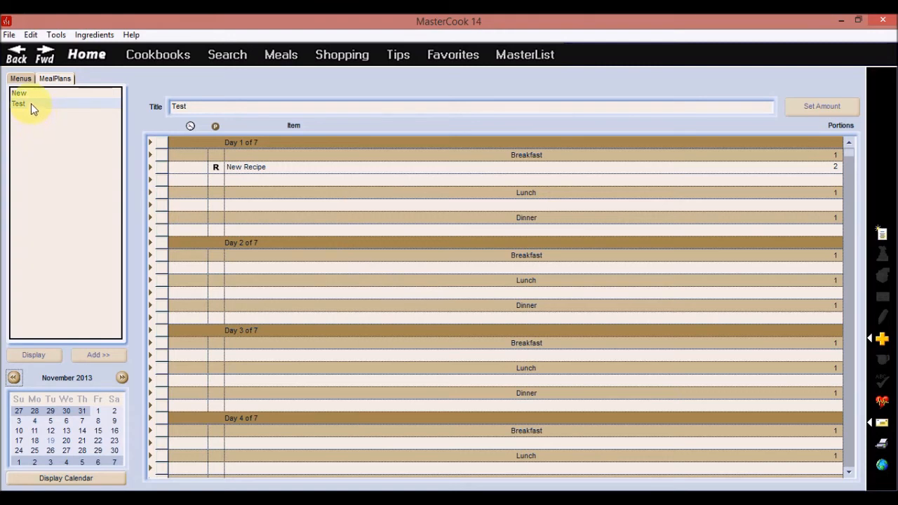
Run a cost analysis on the Test meal plan, review the Day 1 costs and close the analysis
{"action": "left_click", "coordinate": [57, 35]}
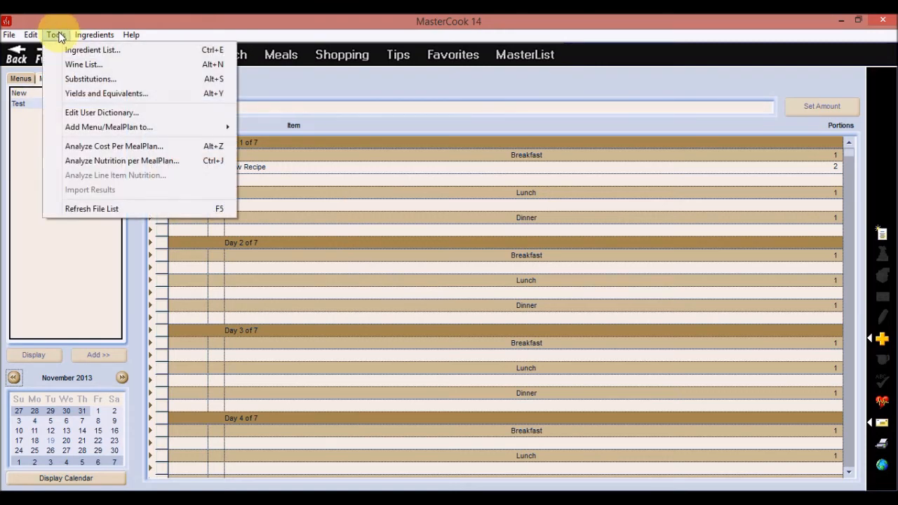
{"action": "left_click", "coordinate": [127, 153]}
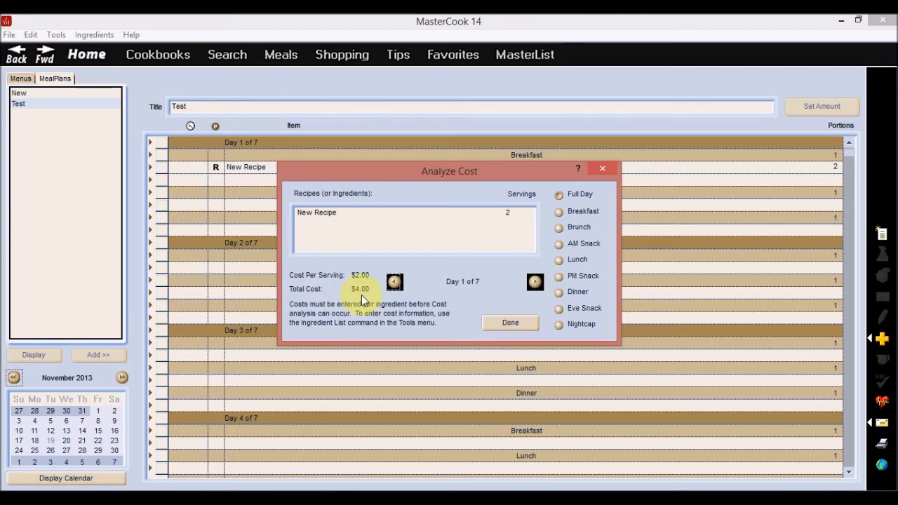
{"action": "left_click", "coordinate": [501, 324]}
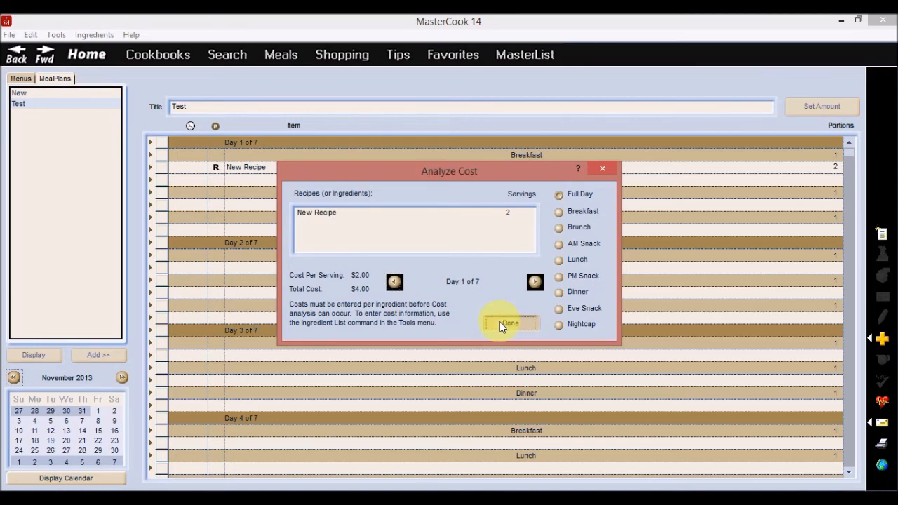
Create a new ingredient named Testing in the Ingredient List
{"action": "left_click", "coordinate": [54, 35]}
{"action": "left_click", "coordinate": [80, 49]}
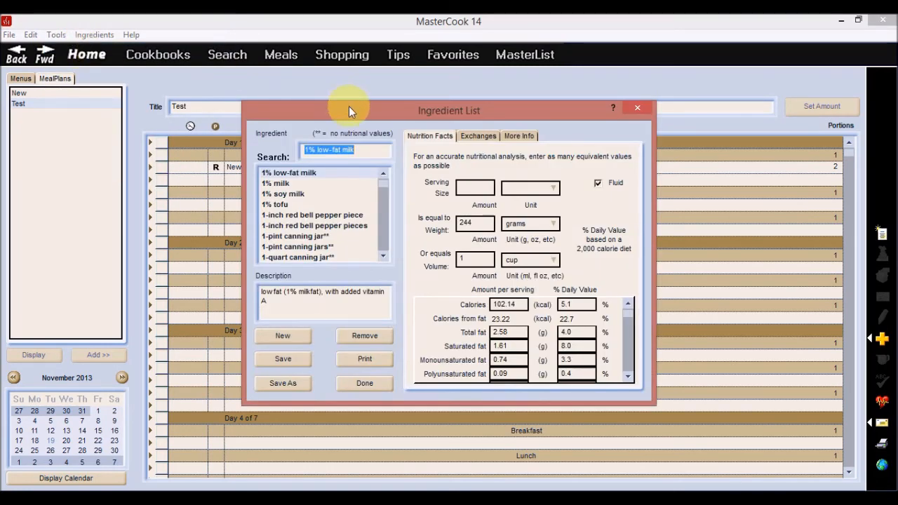
{"action": "left_click", "coordinate": [283, 336]}
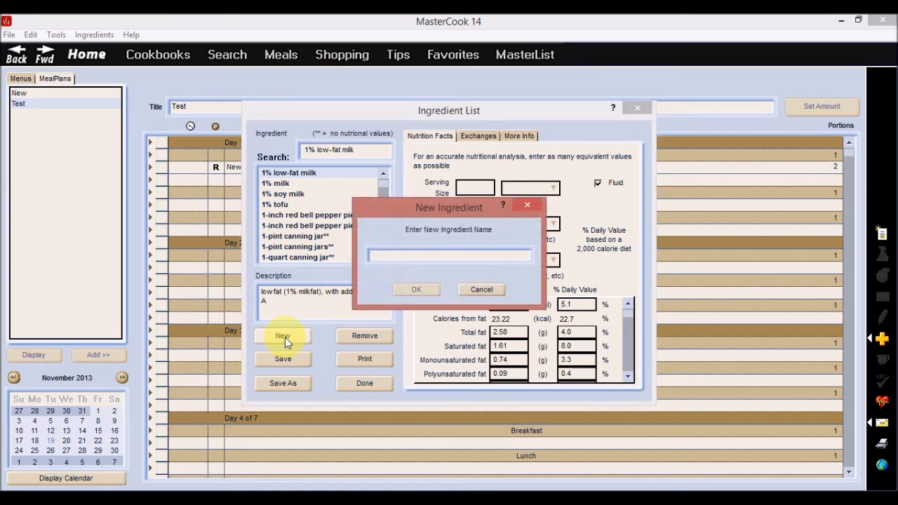
{"action": "type", "text": "Testing"}
{"action": "left_click", "coordinate": [420, 290]}
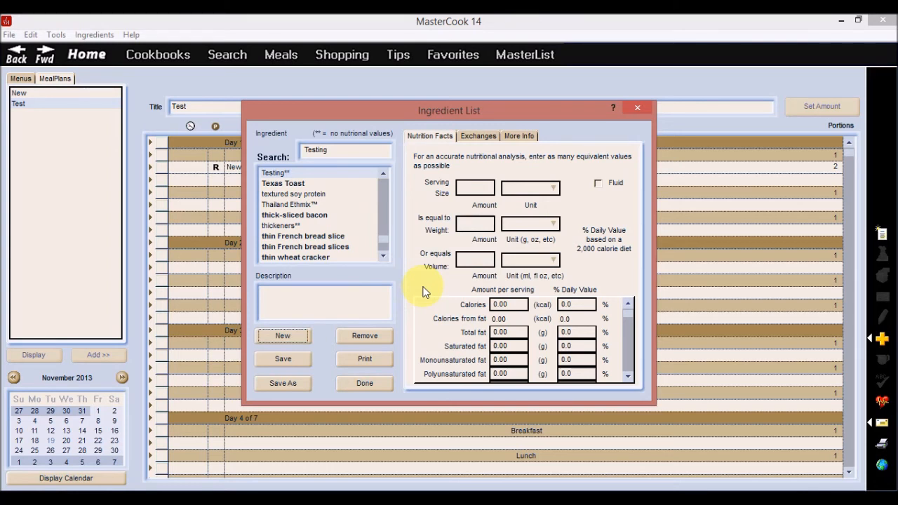
Set the Testing ingredient's equivalent weight to 1 gram in its nutrition facts
{"action": "left_click", "coordinate": [472, 225]}
{"action": "type", "text": "1"}
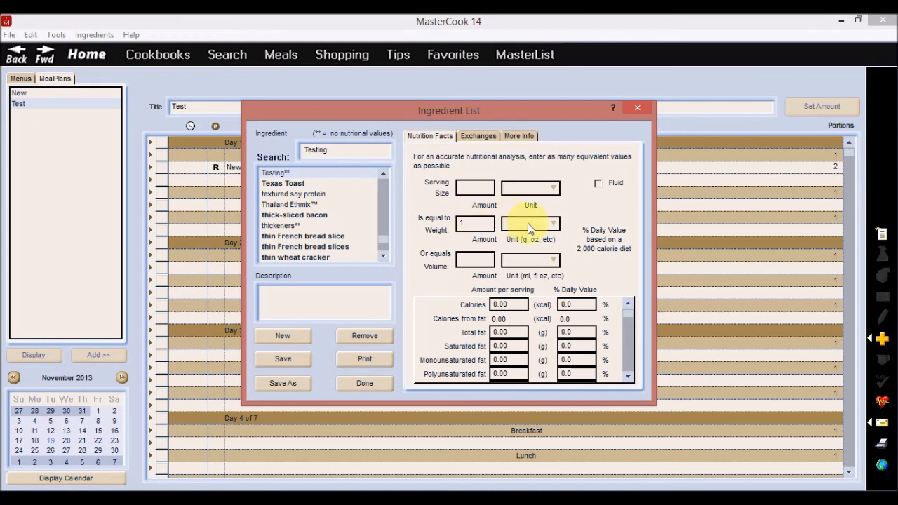
{"action": "left_click", "coordinate": [547, 223]}
{"action": "key", "text": "Down"}
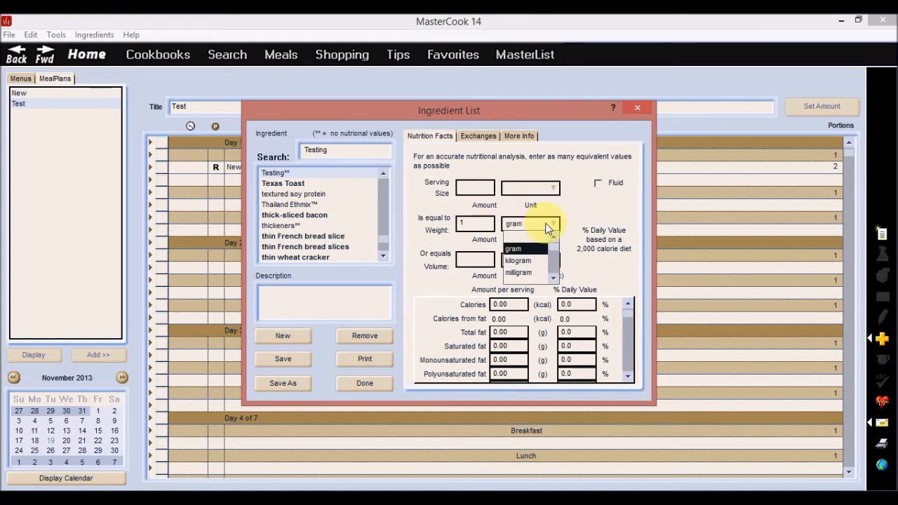
{"action": "key", "text": "Tab"}
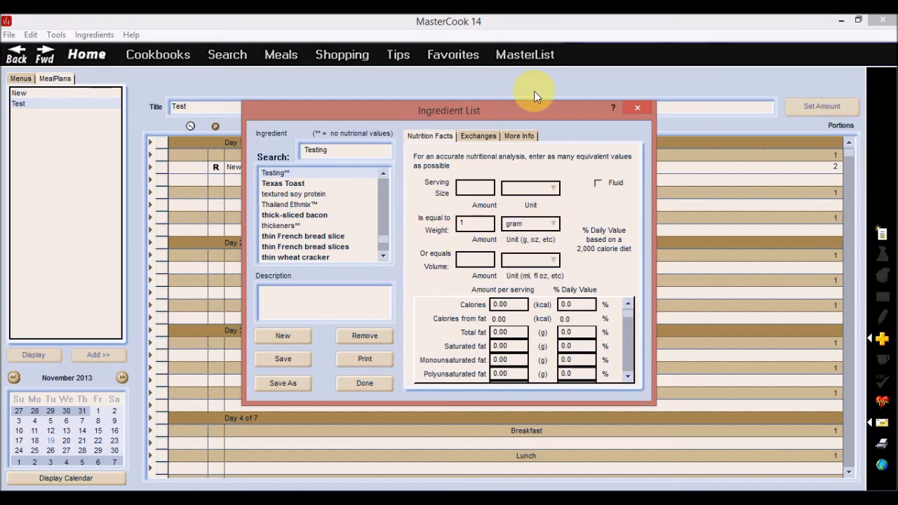
Set the Testing ingredient's cost to 1.00 per 1 gram, save it and close the Ingredient List
{"action": "left_click", "coordinate": [520, 136]}
{"action": "left_click", "coordinate": [439, 367]}
{"action": "type", "text": "1.00"}
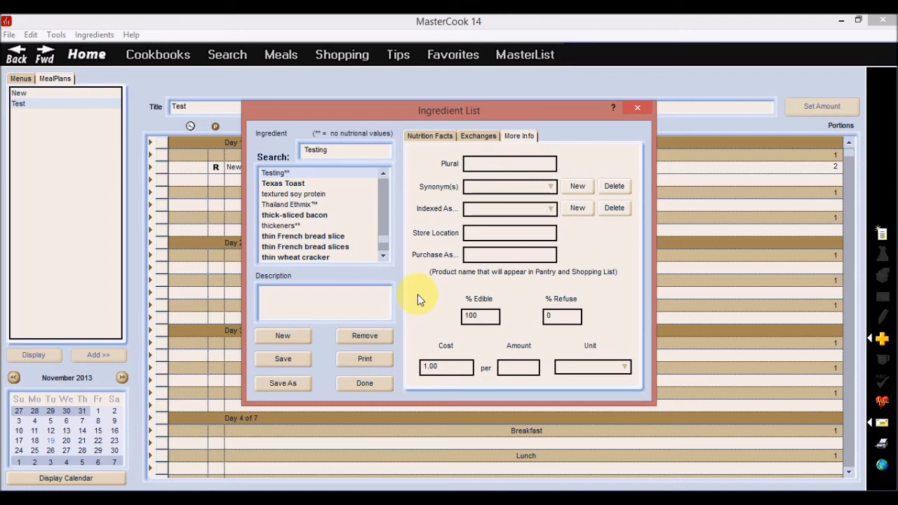
{"action": "type", "text": "1"}
{"action": "key", "text": "Tab"}
{"action": "type", "text": "gr"}
{"action": "left_click", "coordinate": [626, 368]}
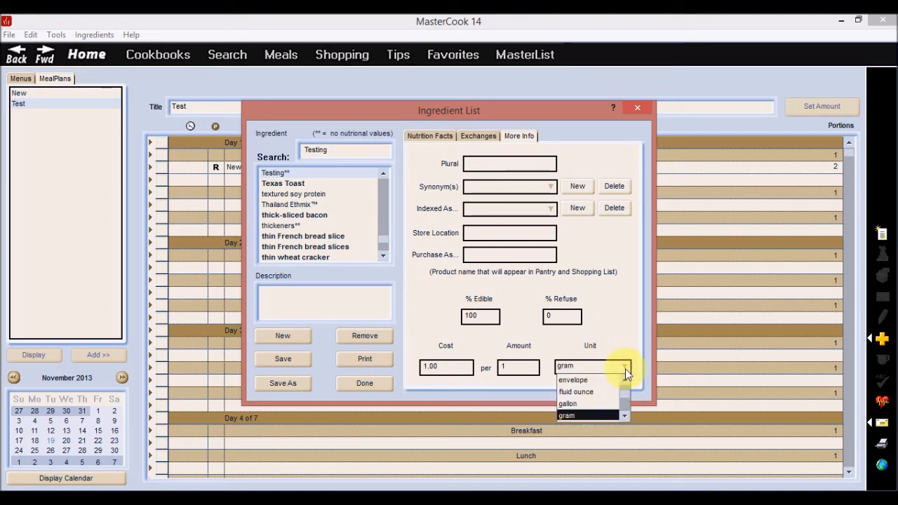
{"action": "left_click", "coordinate": [572, 415]}
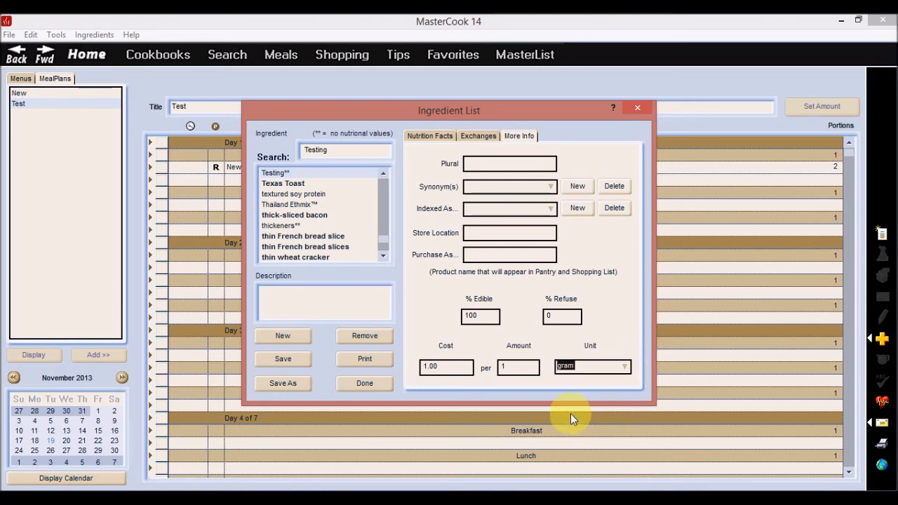
{"action": "left_click", "coordinate": [288, 362]}
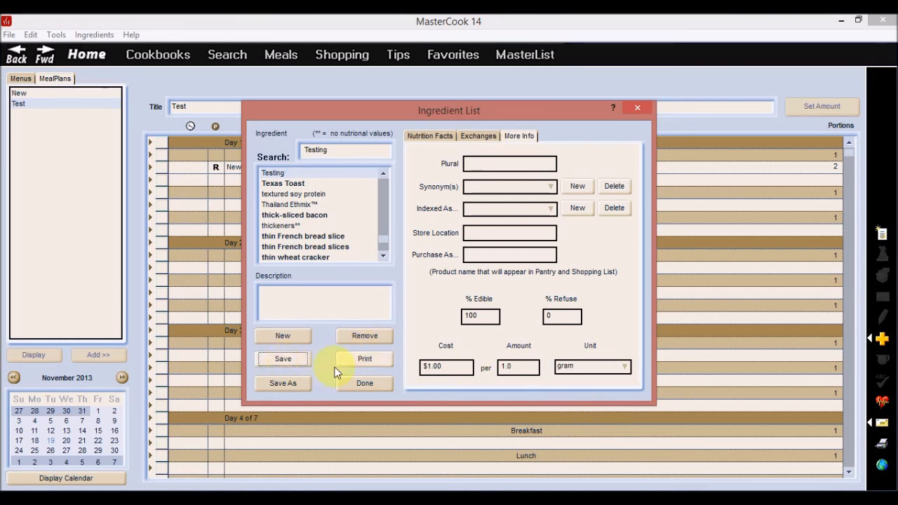
{"action": "left_click", "coordinate": [351, 380]}
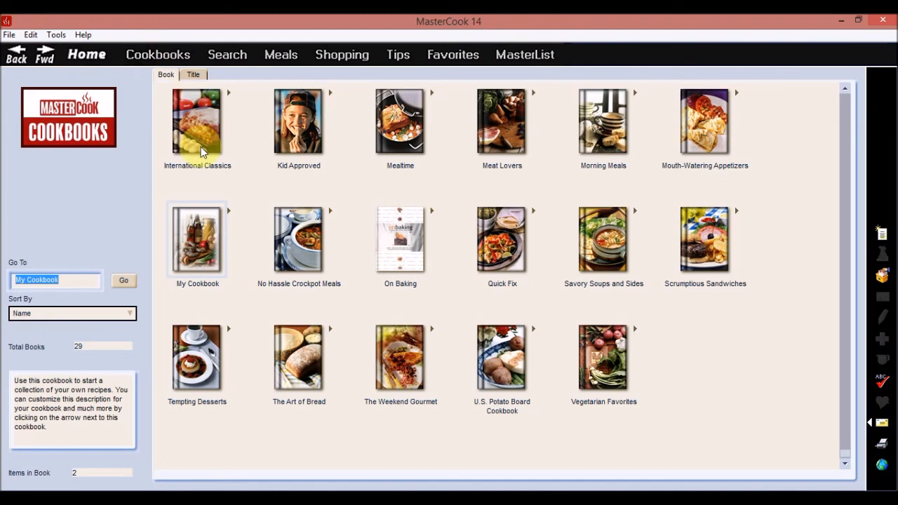
Open New Recipe from My Cookbook and add 1 gram of testing as its third ingredient
{"action": "double_click", "coordinate": [195, 237]}
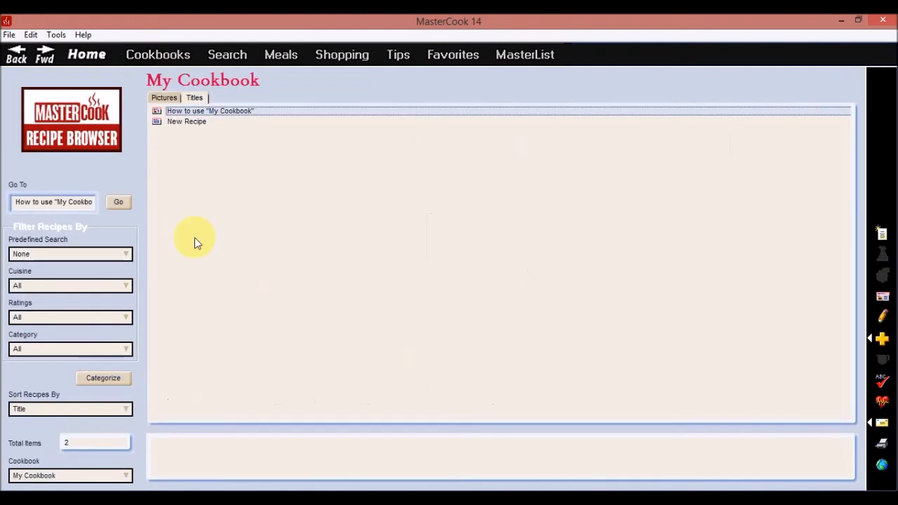
{"action": "double_click", "coordinate": [189, 123]}
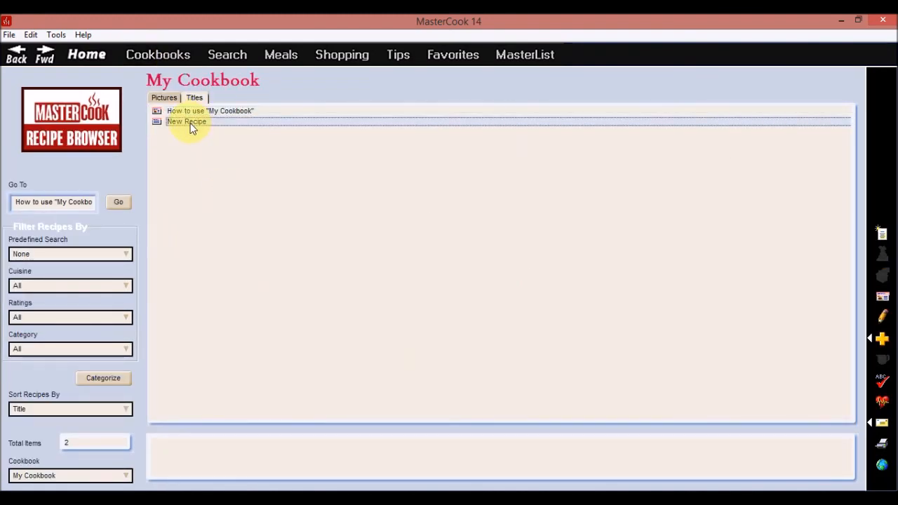
{"action": "left_click", "coordinate": [80, 203]}
{"action": "type", "text": "1"}
{"action": "key", "text": "Tab"}
{"action": "type", "text": "gram"}
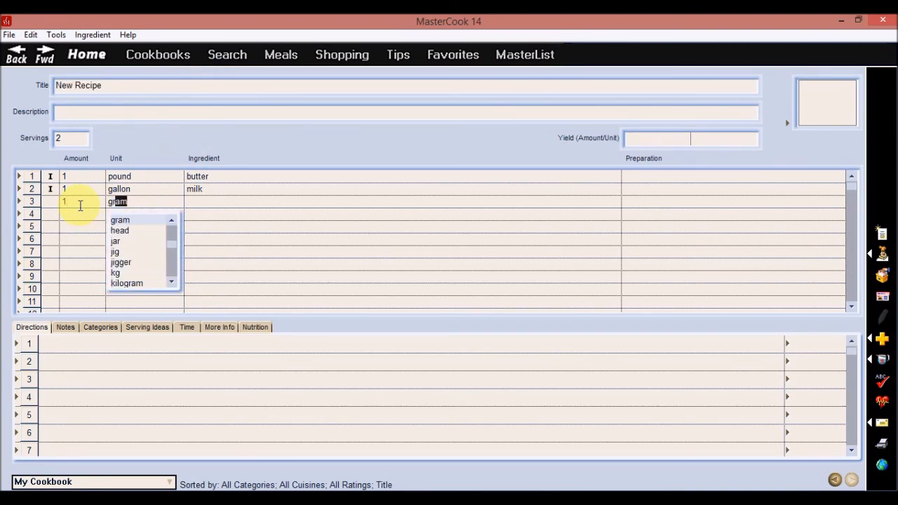
{"action": "key", "text": "Tab"}
{"action": "type", "text": "tes"}
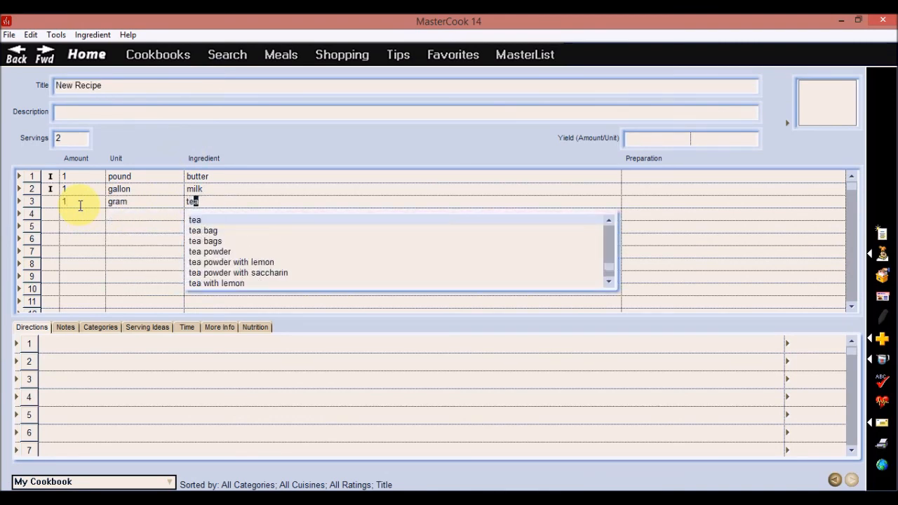
{"action": "key", "text": "Tab"}
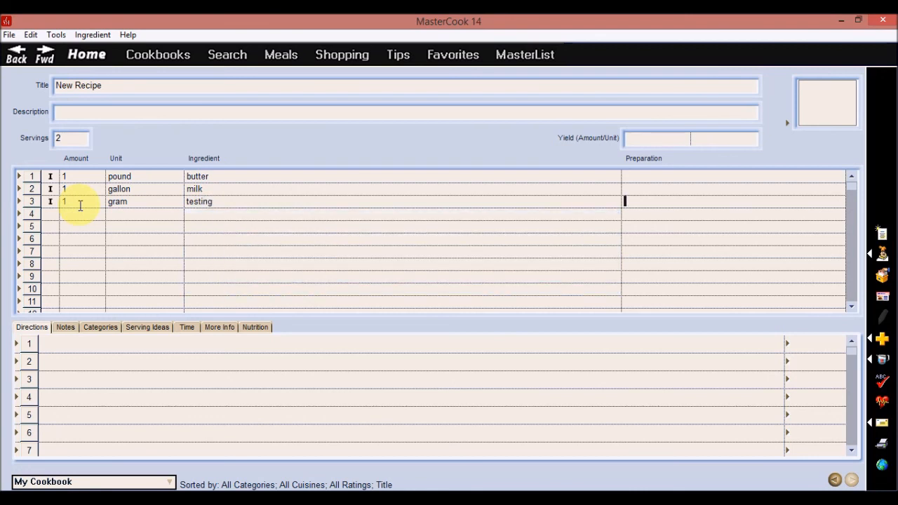
Run a cost analysis on the recipe with the testing ingredient included and check its costs
{"action": "left_click", "coordinate": [55, 33]}
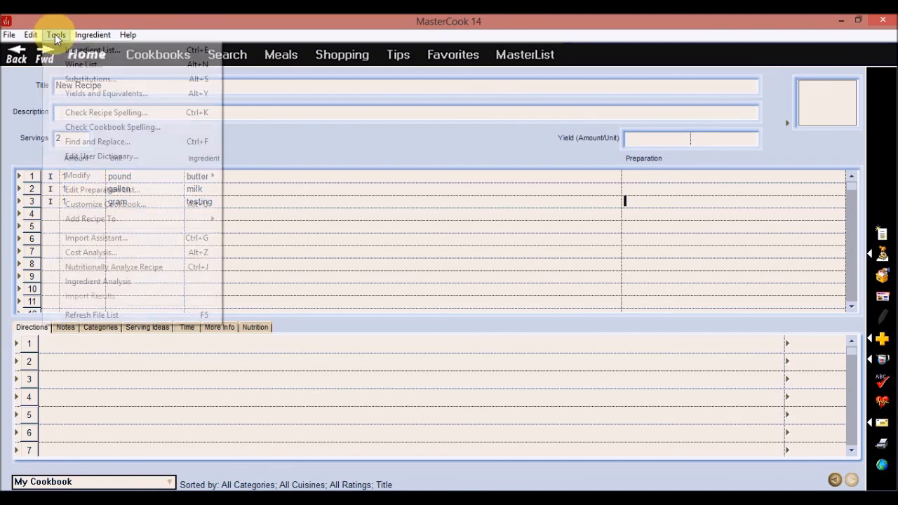
{"action": "left_click", "coordinate": [105, 254]}
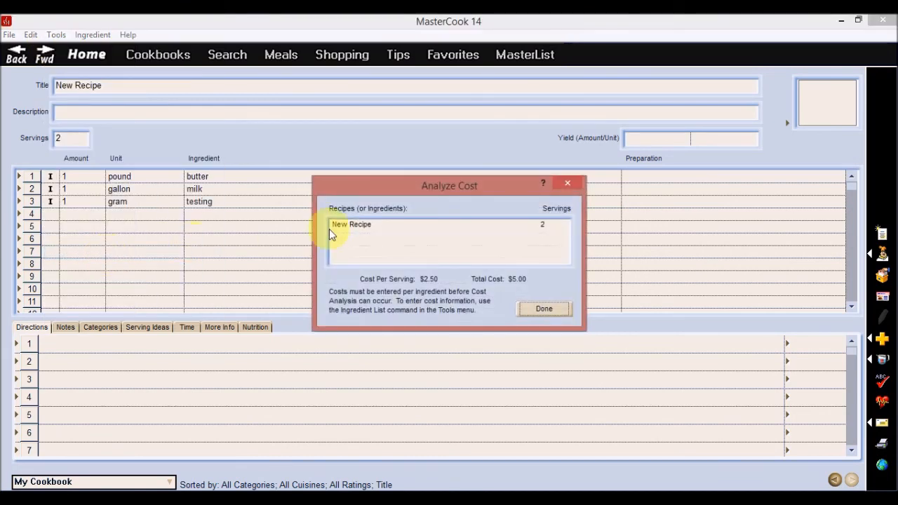